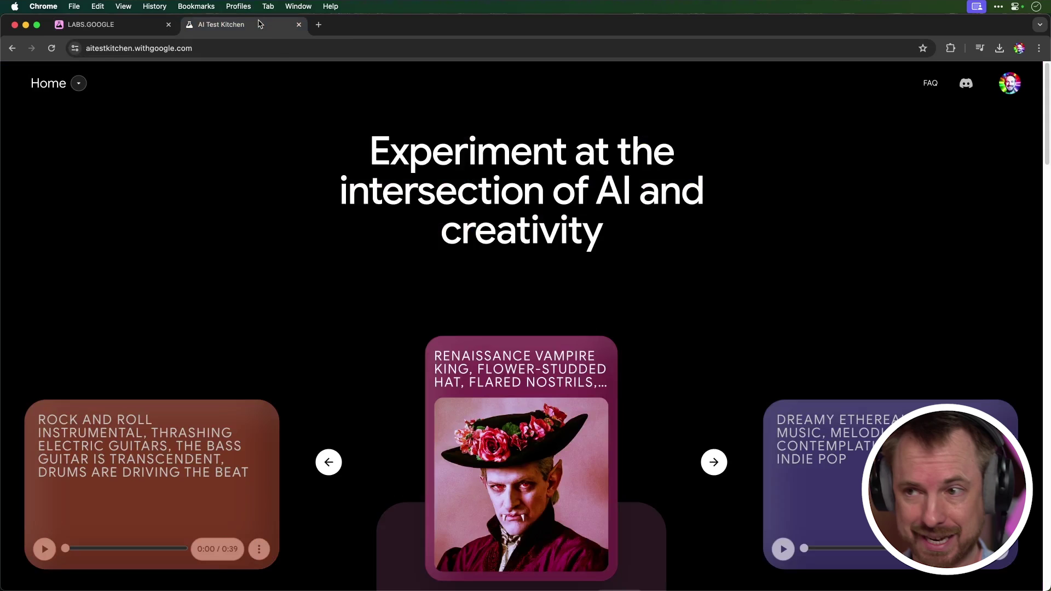
# - Scroll down the AI Test Kitchen homepage to the MusicFX section
pyautogui.scroll(-10, 313, 254)
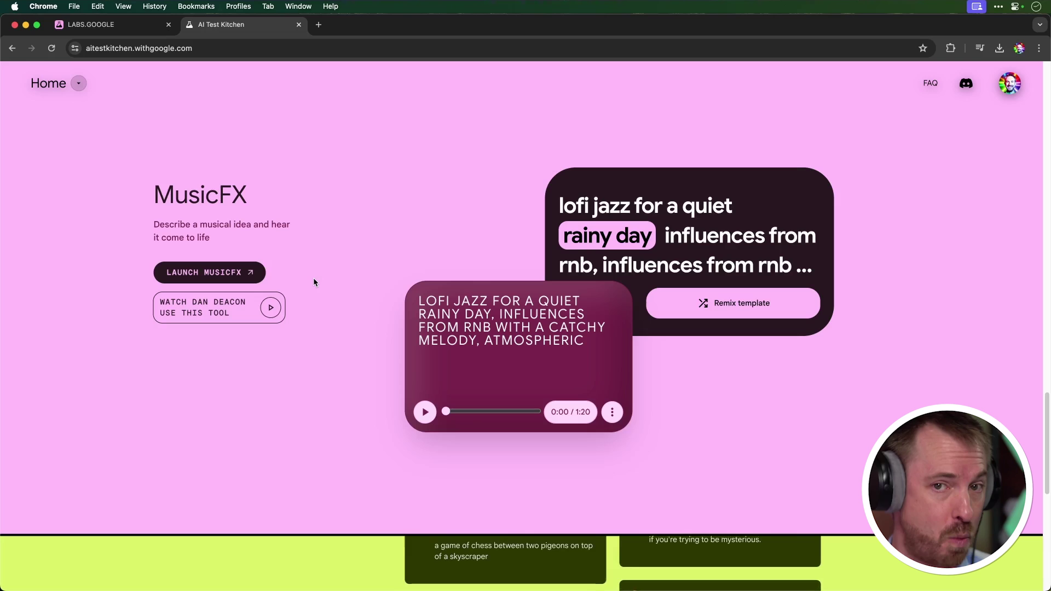
# - Open MusicFX in DJ mode and rebalance the Flamenco Guitar, Hurdy-gurdy and Chamber Music sliders
pyautogui.click(242, 272)
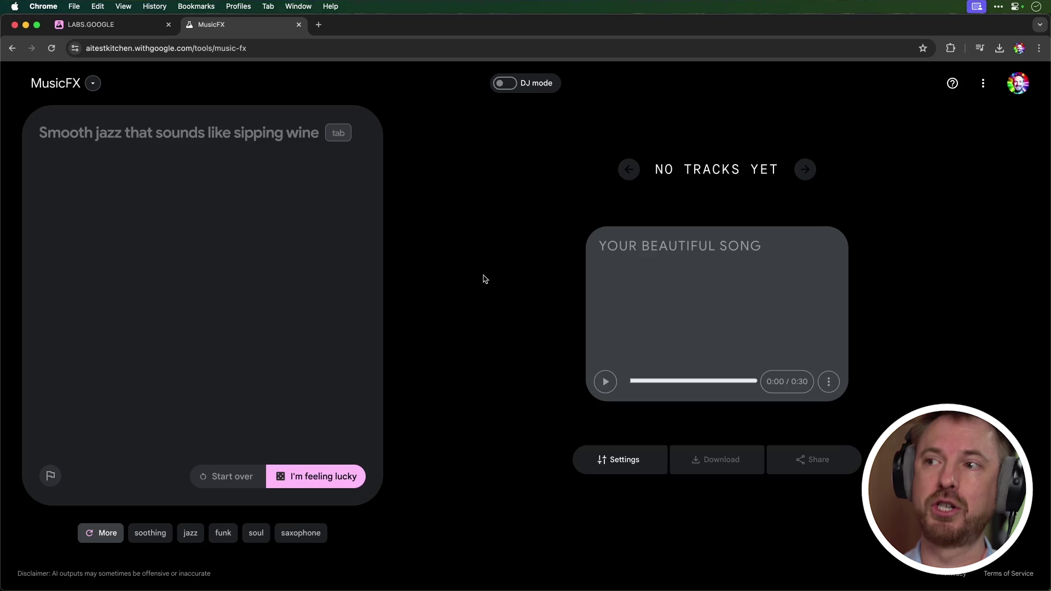
pyautogui.click(504, 83)
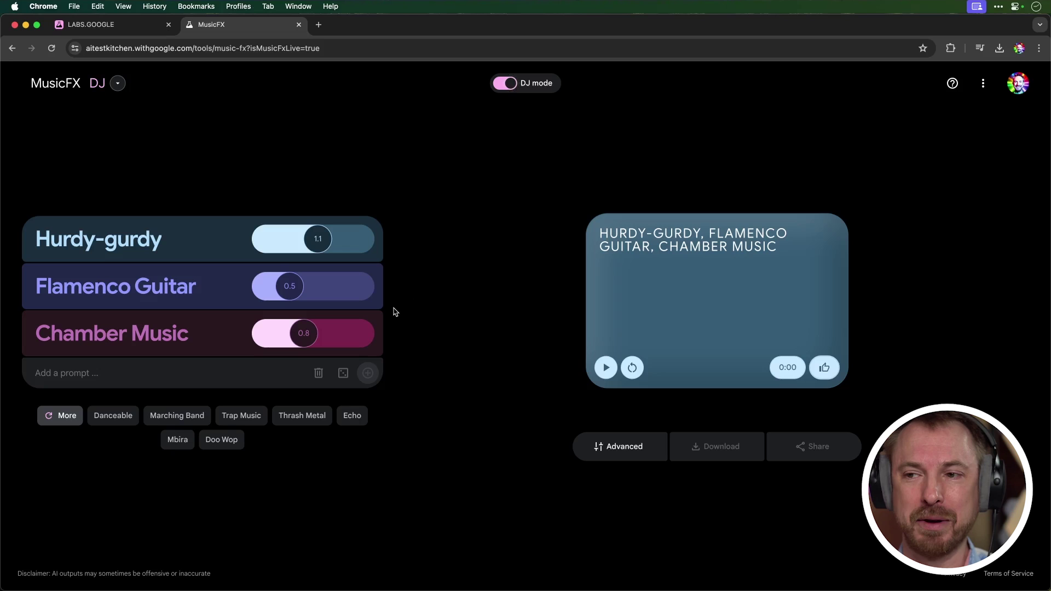
pyautogui.moveTo(294, 290); pyautogui.dragTo(250, 288)
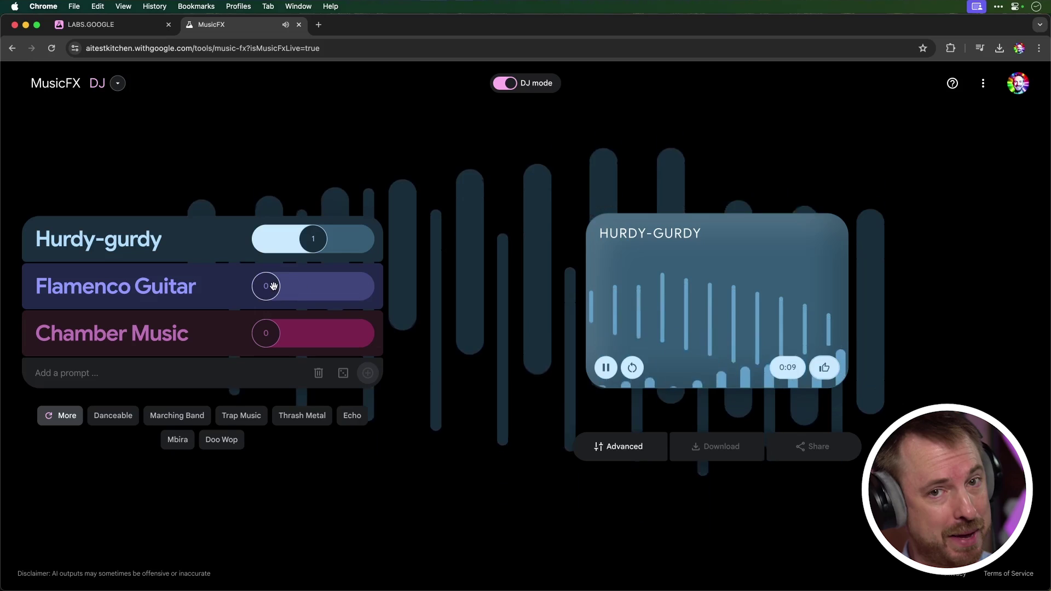
pyautogui.moveTo(266, 286); pyautogui.dragTo(328, 286)
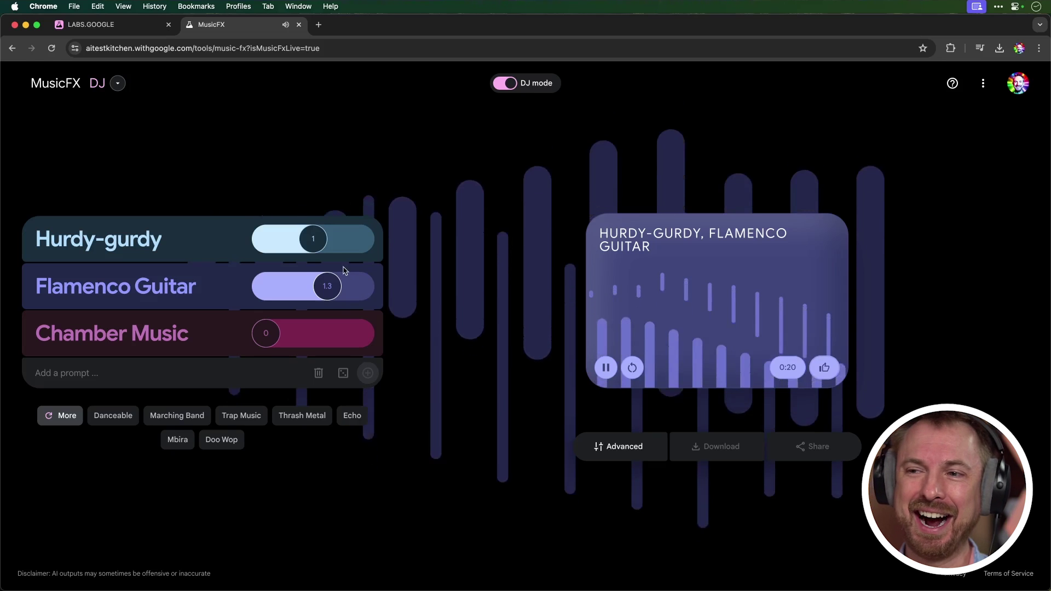
pyautogui.moveTo(321, 244); pyautogui.dragTo(245, 239)
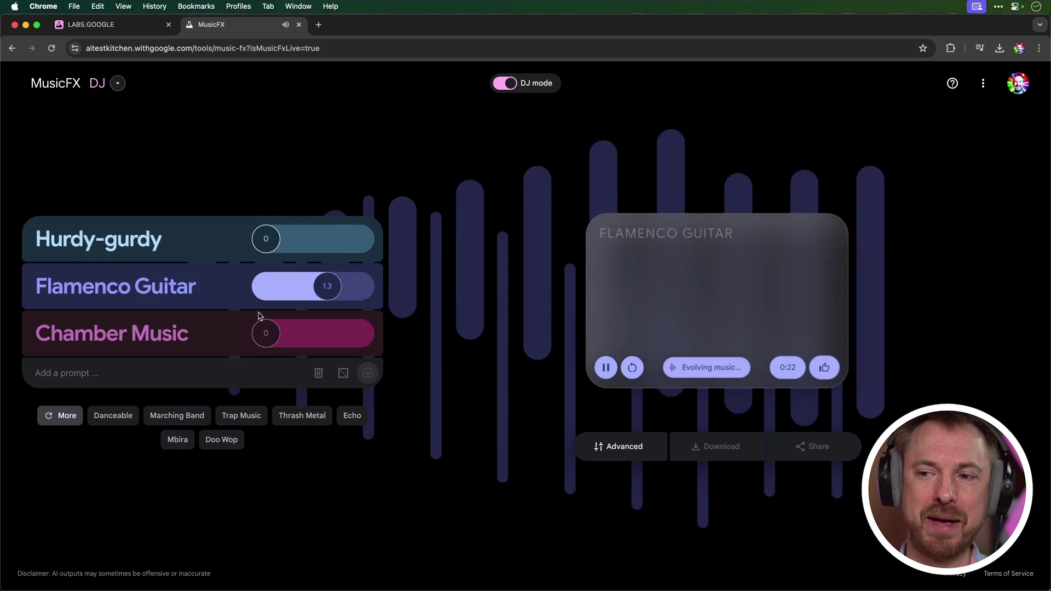
pyautogui.moveTo(266, 333); pyautogui.dragTo(323, 333)
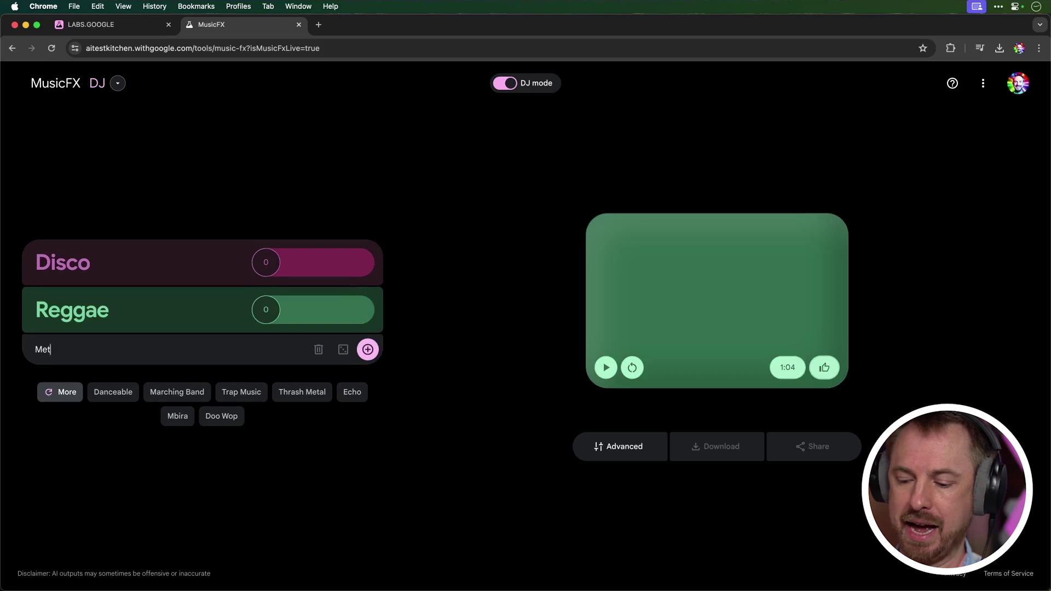
# - Add Metal as a prompt, bring Disco into the mix and start playback
pyautogui.write('tal')
pyautogui.press('Return')
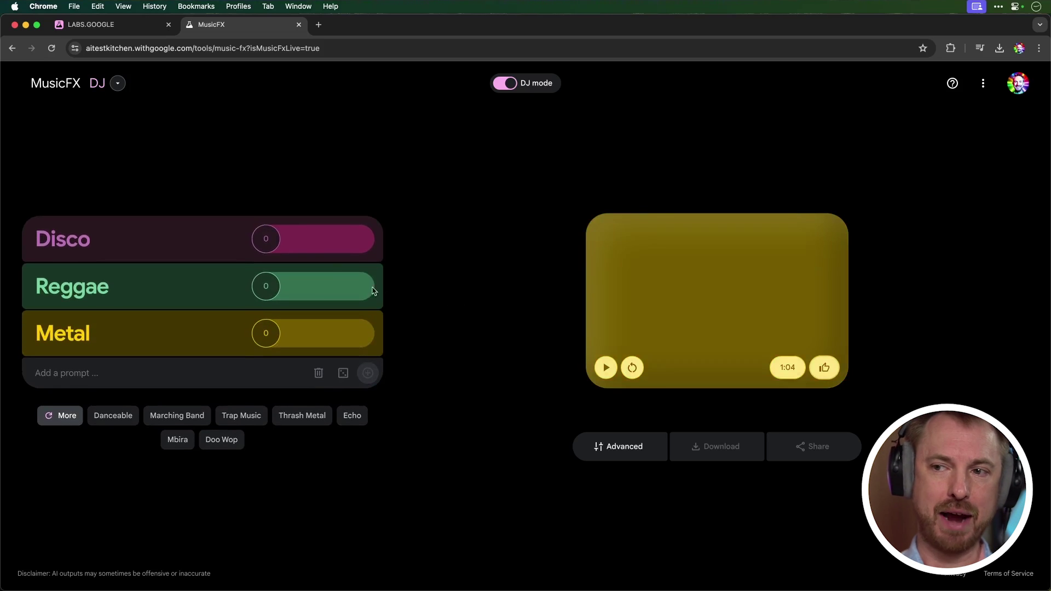
pyautogui.moveTo(277, 241); pyautogui.dragTo(298, 242)
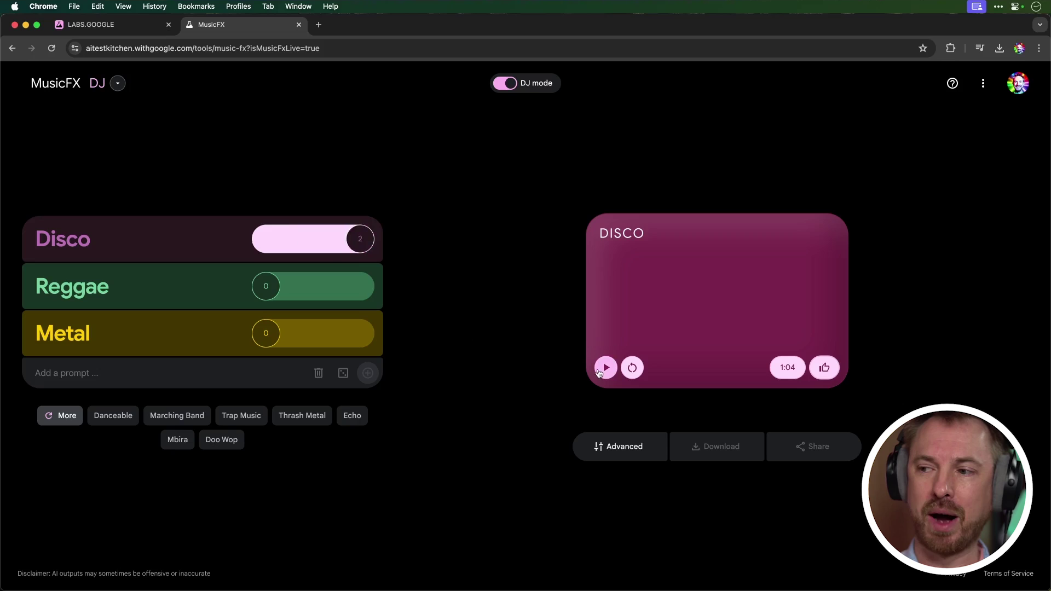
pyautogui.click(605, 368)
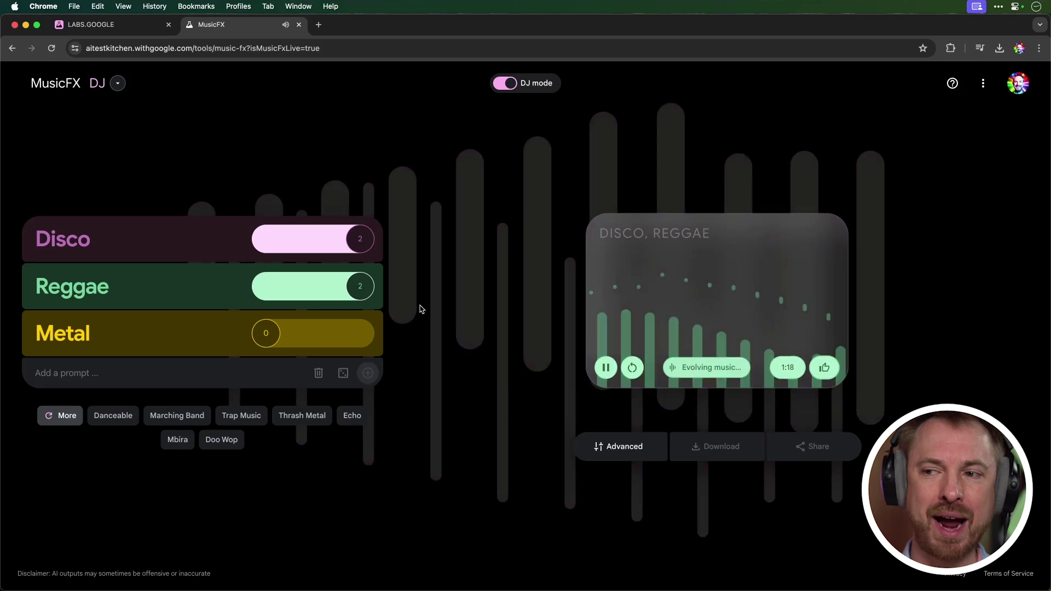
# - Rebalance the Disco, Metal and Reggae levels and add a Marching Band prompt
pyautogui.moveTo(353, 239); pyautogui.dragTo(309, 239)
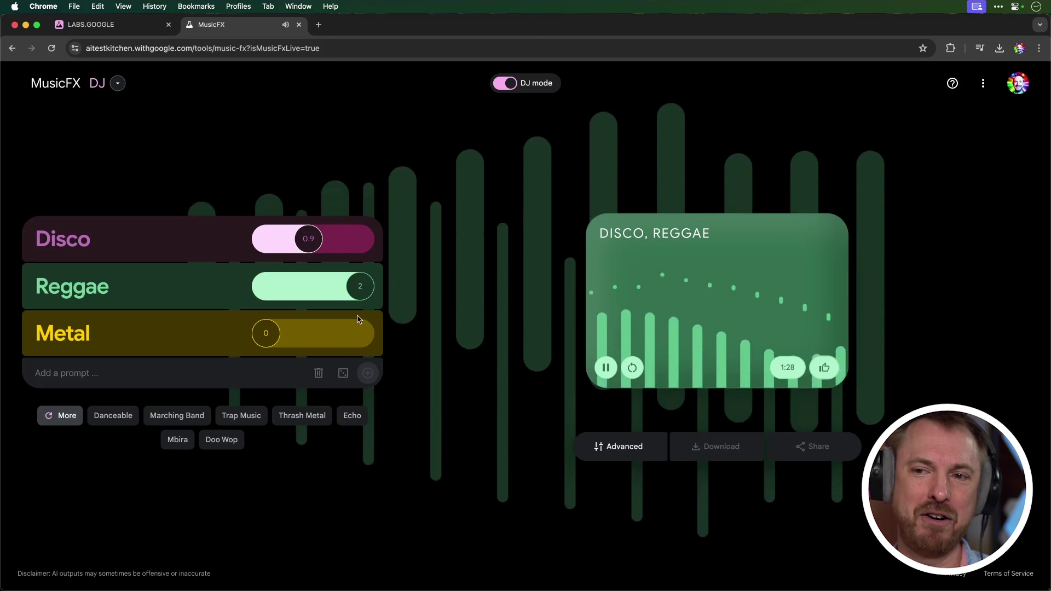
pyautogui.moveTo(266, 333); pyautogui.dragTo(429, 359)
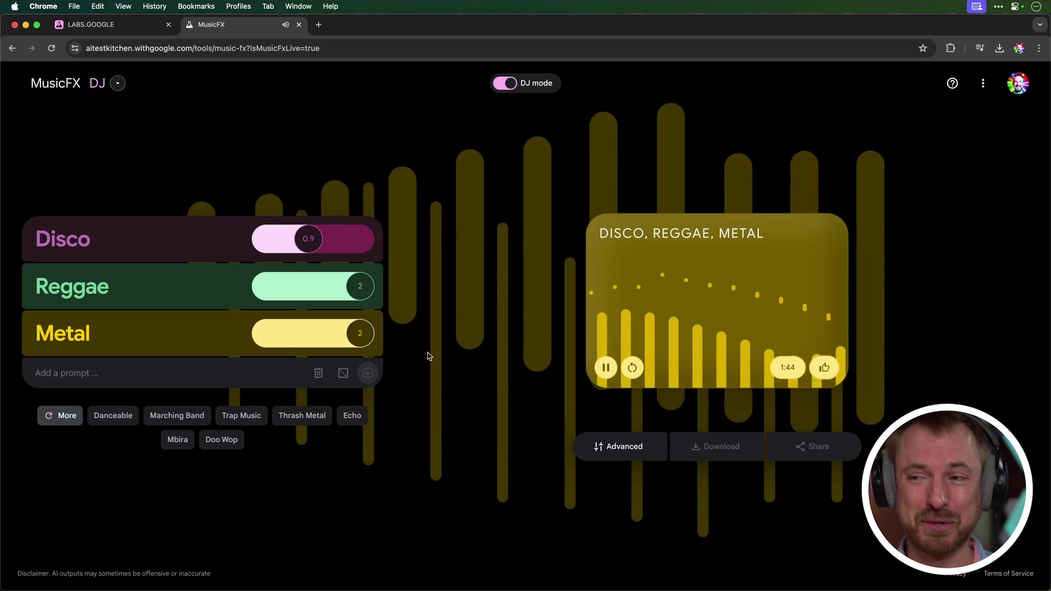
pyautogui.moveTo(359, 286); pyautogui.dragTo(241, 276)
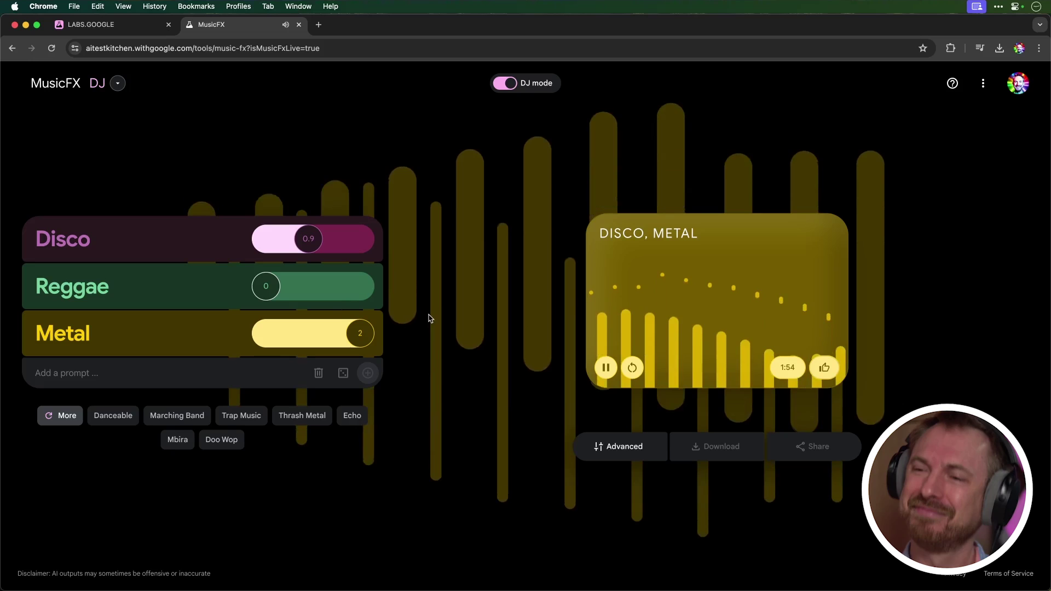
pyautogui.moveTo(316, 232); pyautogui.dragTo(408, 252)
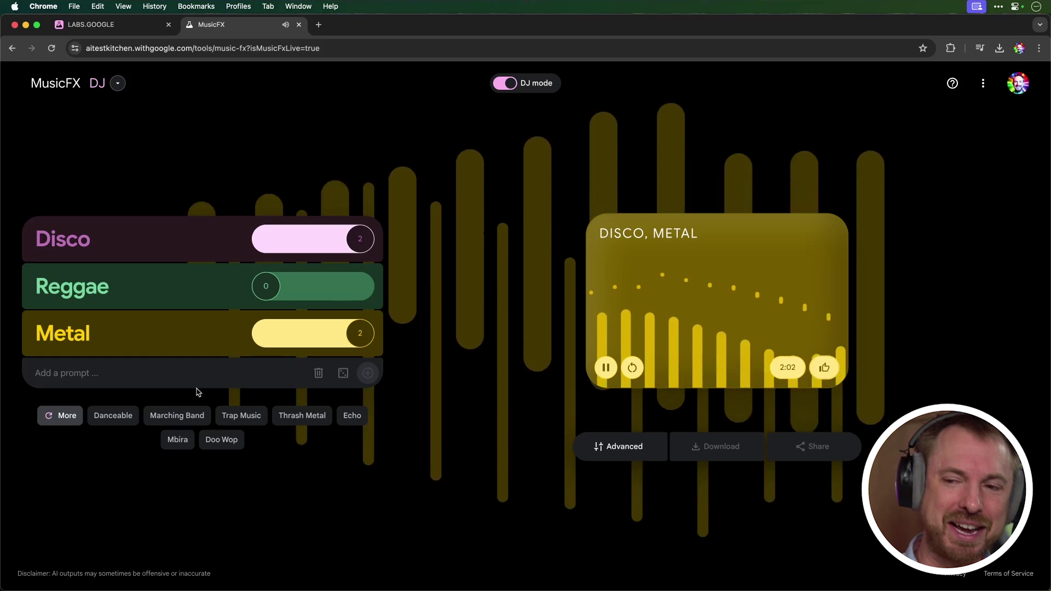
pyautogui.click(161, 421)
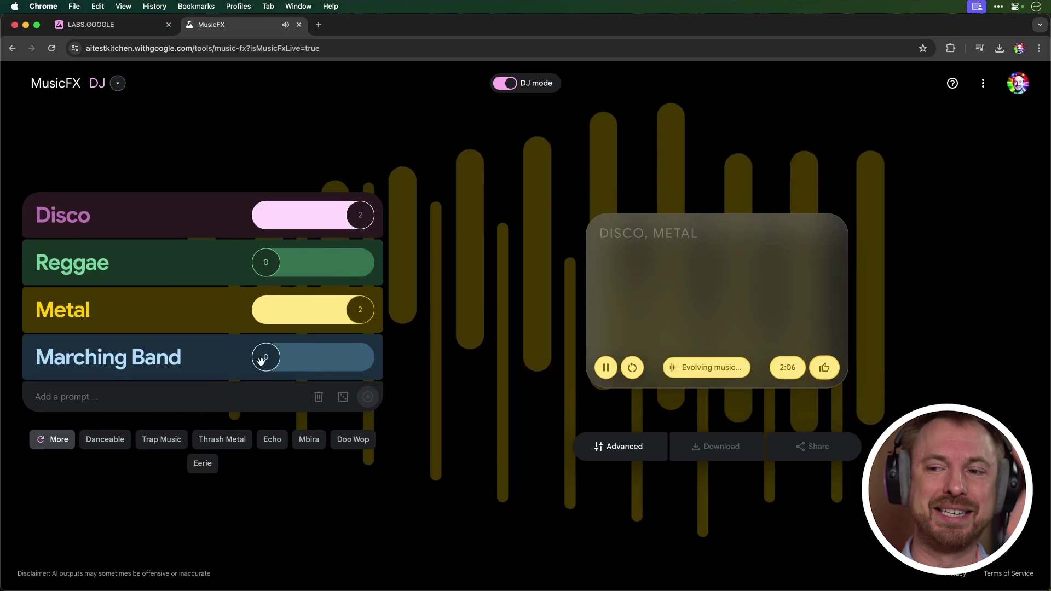
pyautogui.moveTo(359, 309); pyautogui.dragTo(303, 310)
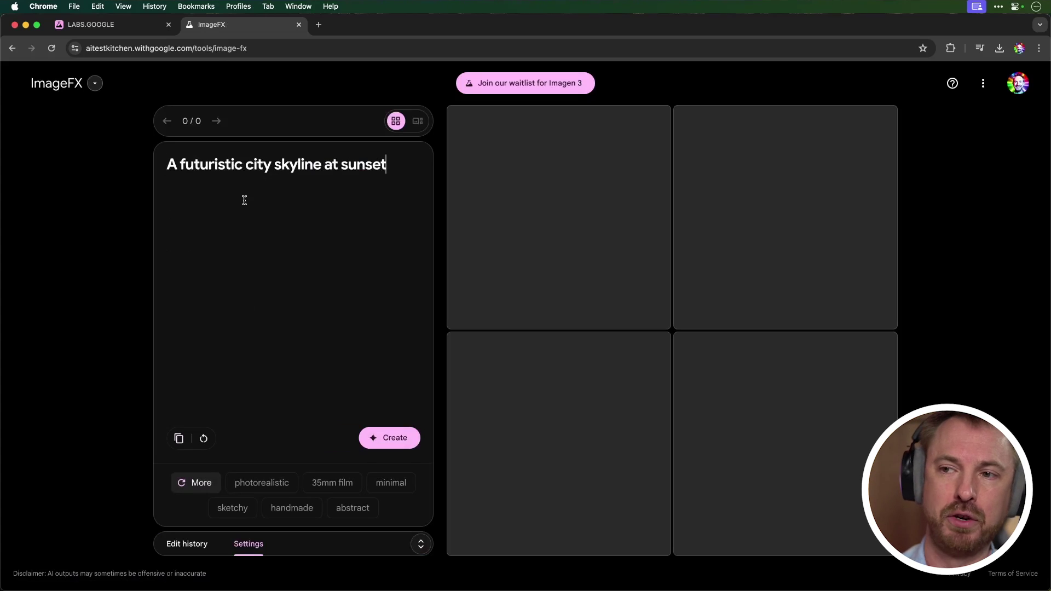
# - Generate images for 'A futuristic city skyline at sunset', browse them singly and view alternatives for 'futuristic'
pyautogui.click(375, 447)
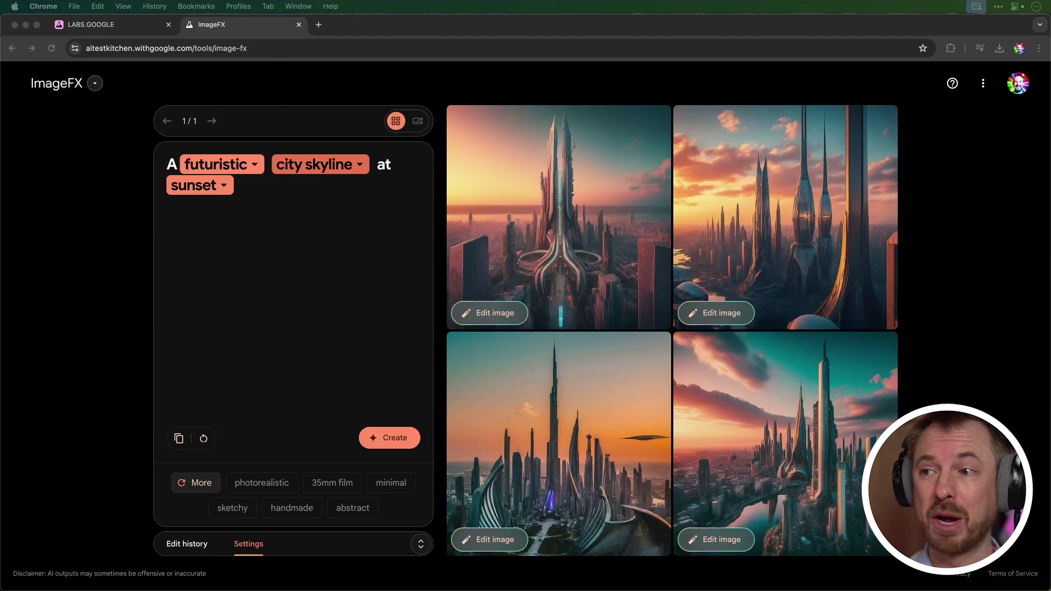
pyautogui.click(587, 190)
pyautogui.hscroll(5, 642, 262)
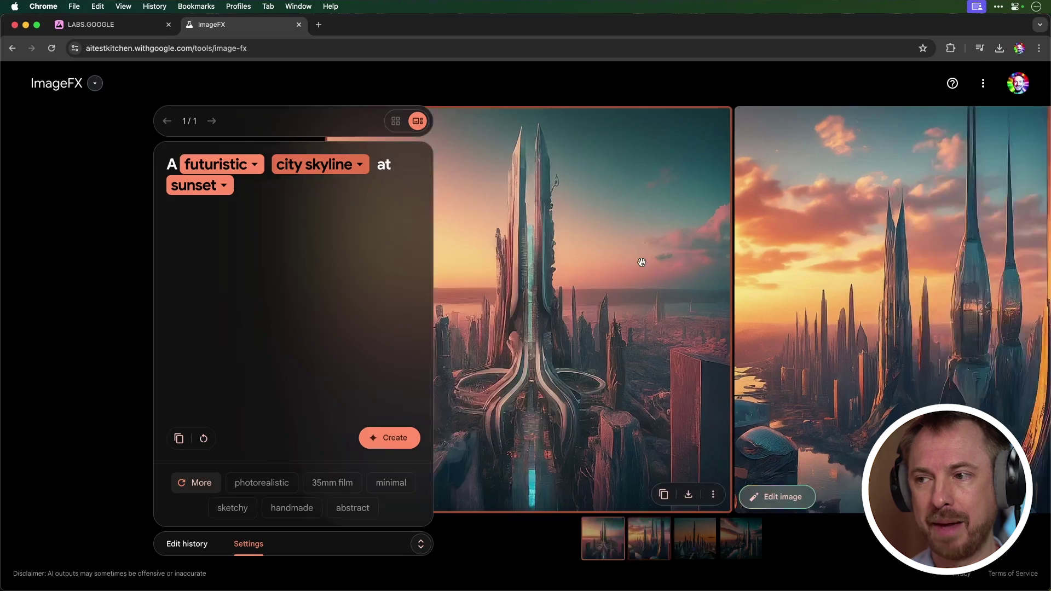
pyautogui.hscroll(3, 642, 263)
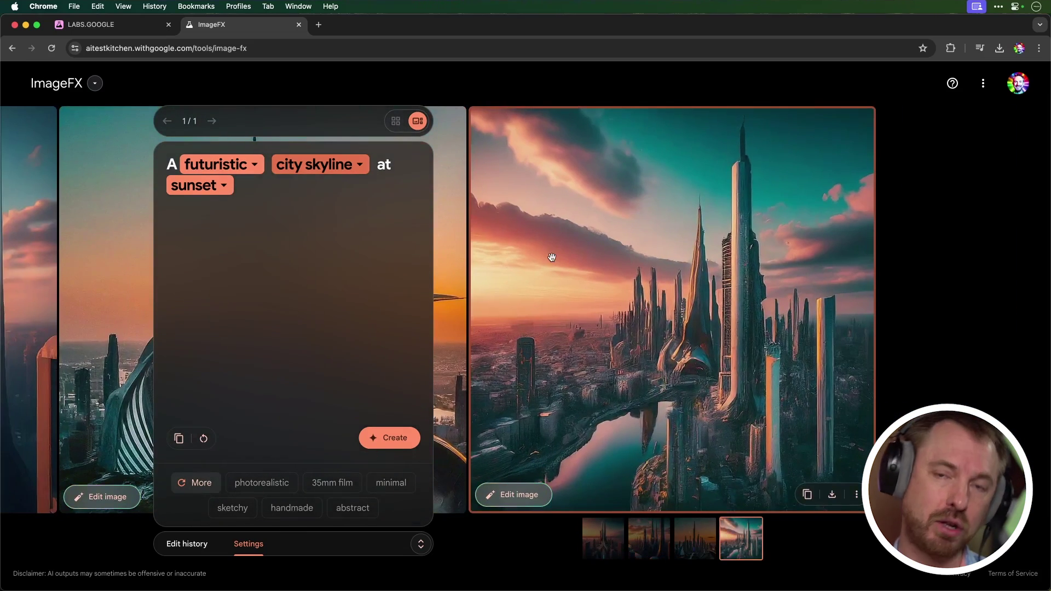
pyautogui.click(256, 165)
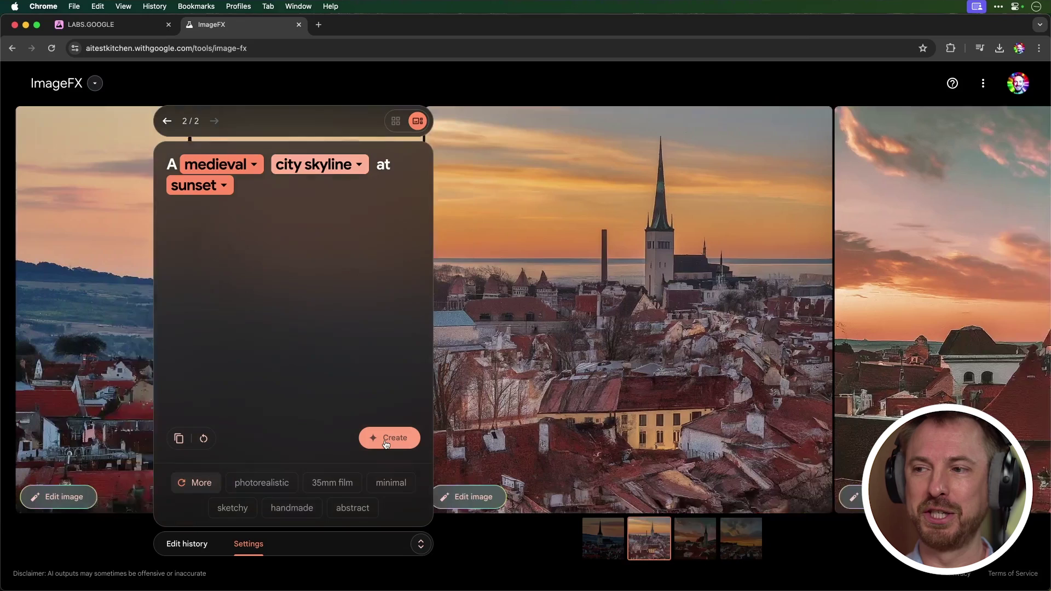
pyautogui.press('Left')
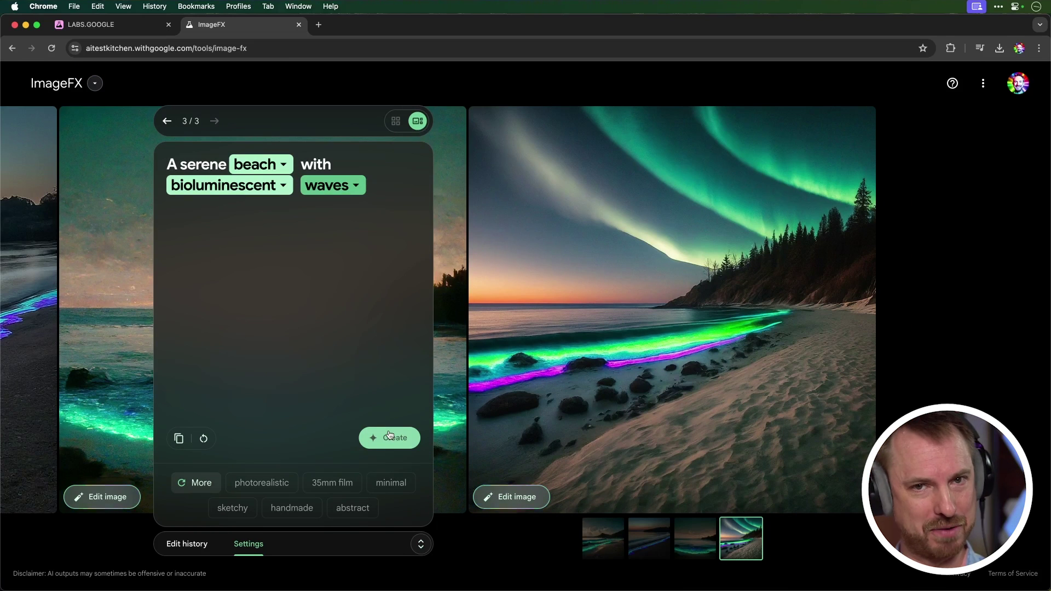
# - Mask the sky of the aurora beach image, enlarging the brush to 0.9
pyautogui.click(511, 497)
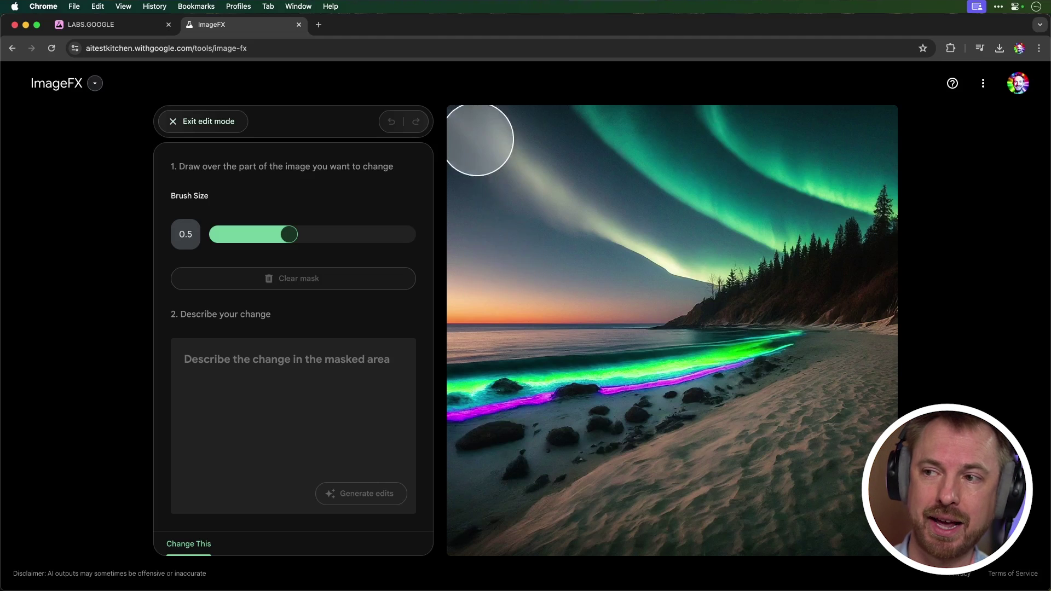
pyautogui.moveTo(478, 138)
pyautogui.mouseDown()
pyautogui.moveTo(470, 183)
pyautogui.moveTo(622, 294)
pyautogui.moveTo(876, 188)
pyautogui.moveTo(699, 159)
pyautogui.moveTo(502, 182)
pyautogui.moveTo(476, 141)
pyautogui.mouseUp()
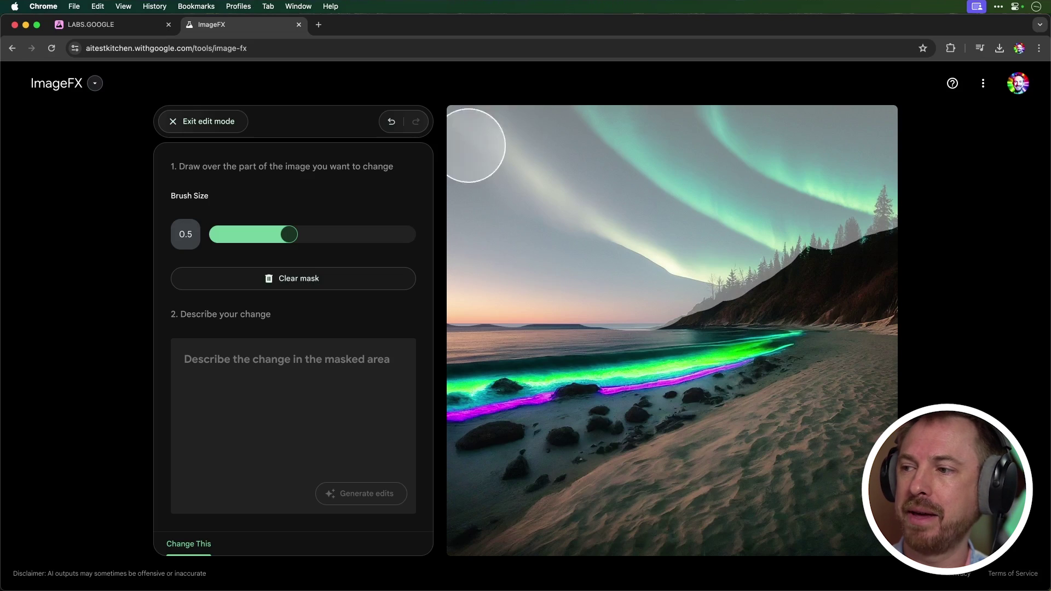
pyautogui.moveTo(301, 236); pyautogui.dragTo(395, 241)
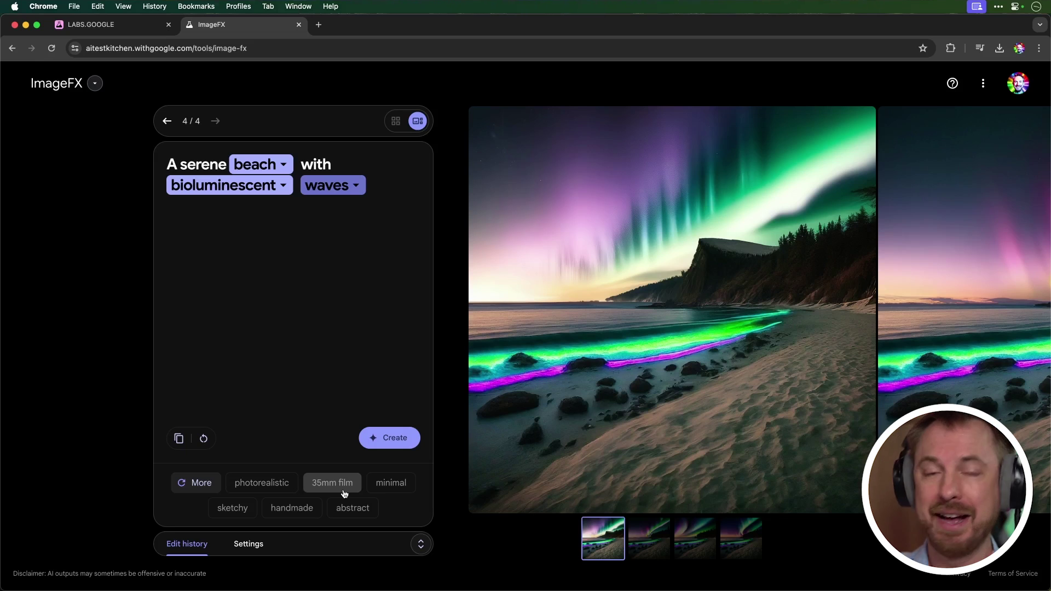
# - Browse to the second and third edited beach images
pyautogui.press('Right')
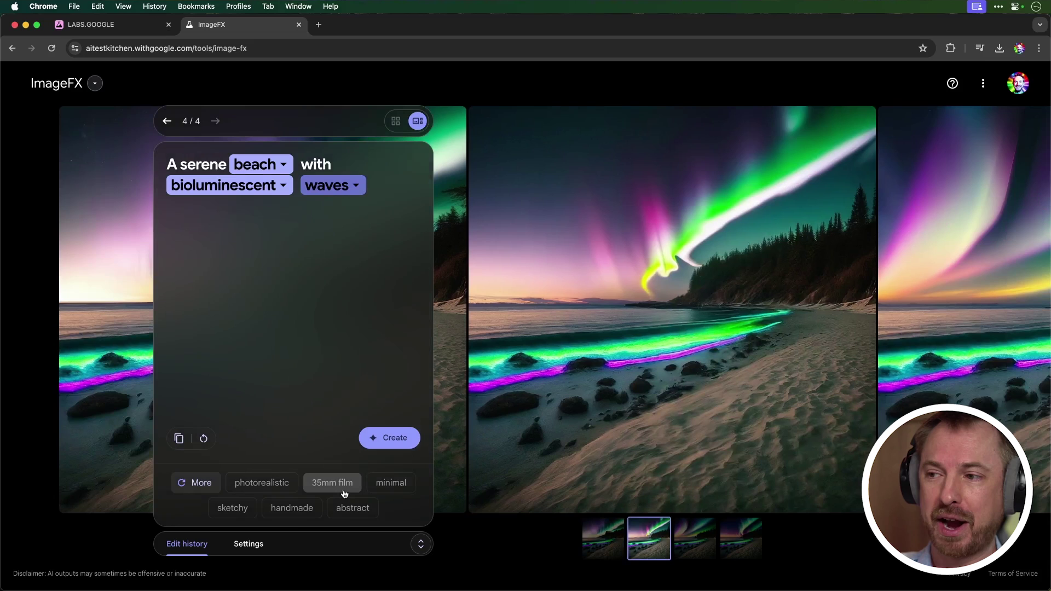
pyautogui.press('Right')
pyautogui.press('Right')
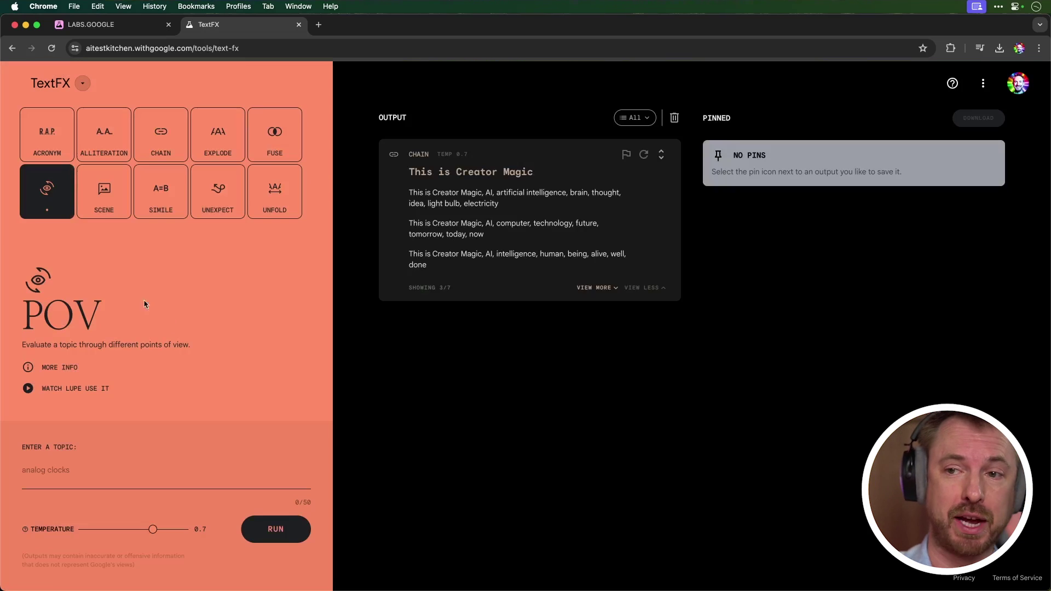
# - Switch to the Scene experiment and generate sensory details for 'a magical wizard'
pyautogui.click(96, 197)
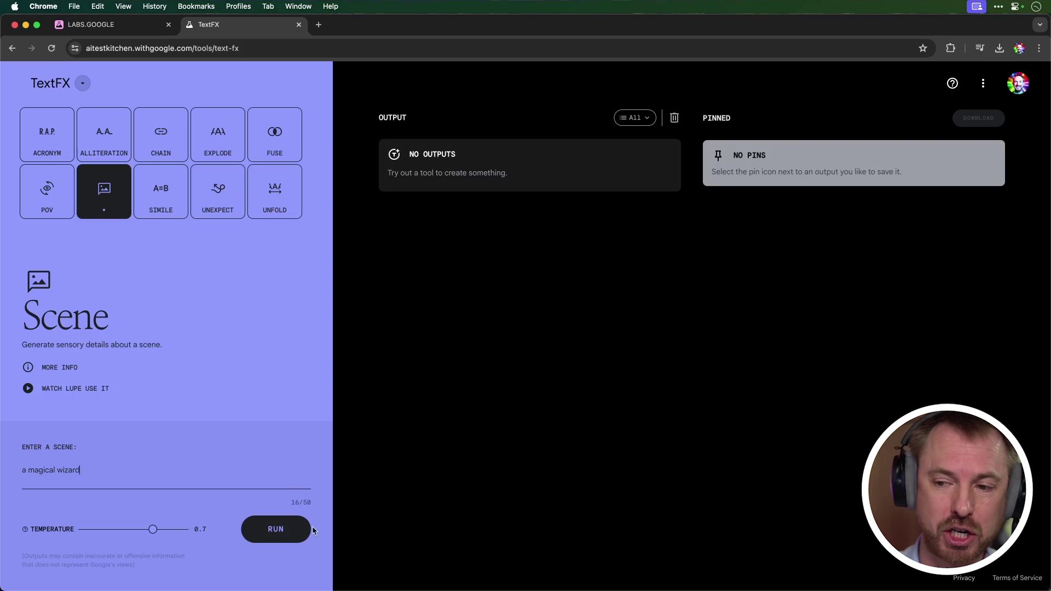
pyautogui.click(308, 526)
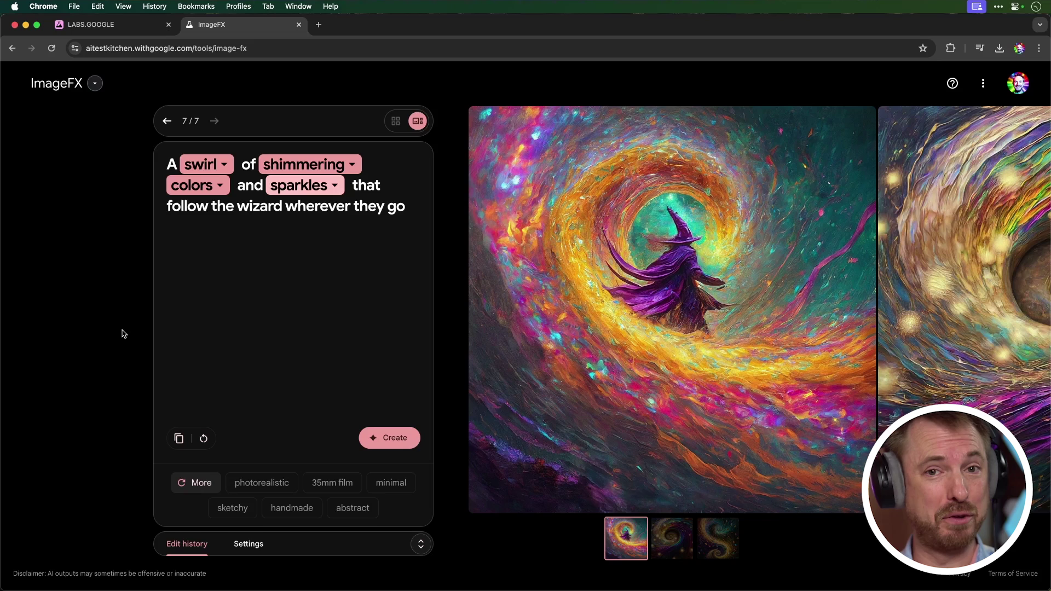
# - Open the Labs tools menu beside the ImageFX title
pyautogui.click(98, 83)
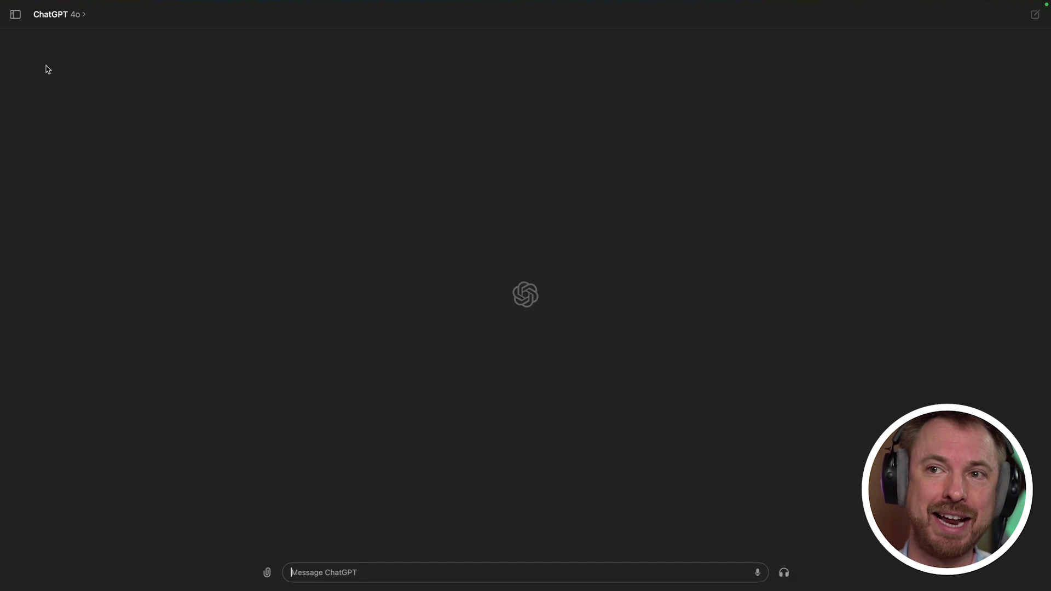
# - Open the ChatGPT model list under ChatGPT 4o
pyautogui.click(60, 16)
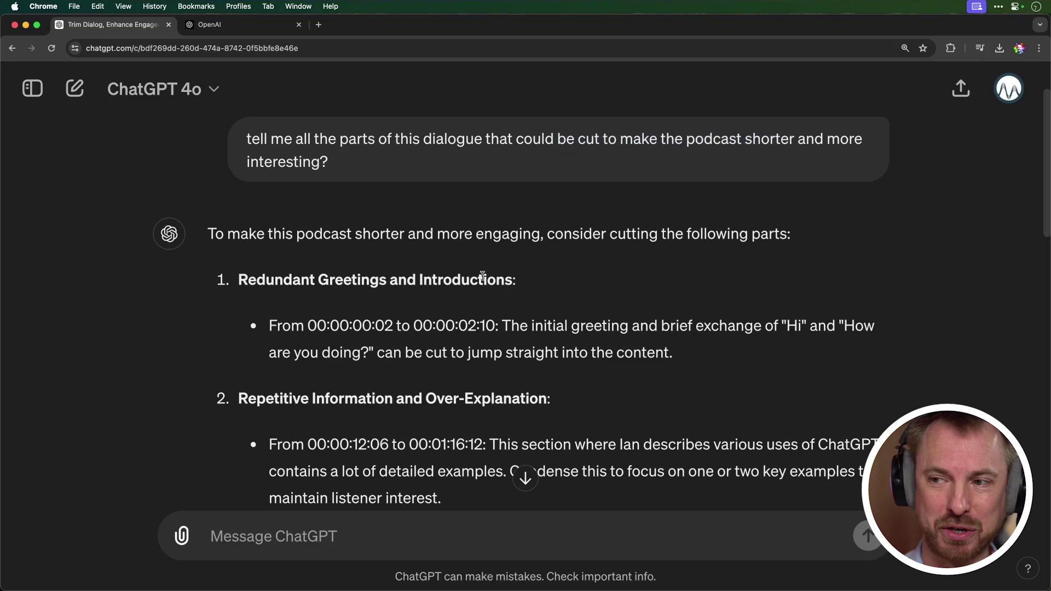
# - Scroll through the numbered, timestamped podcast-trimming suggestions
pyautogui.scroll(-5, 282, 368)
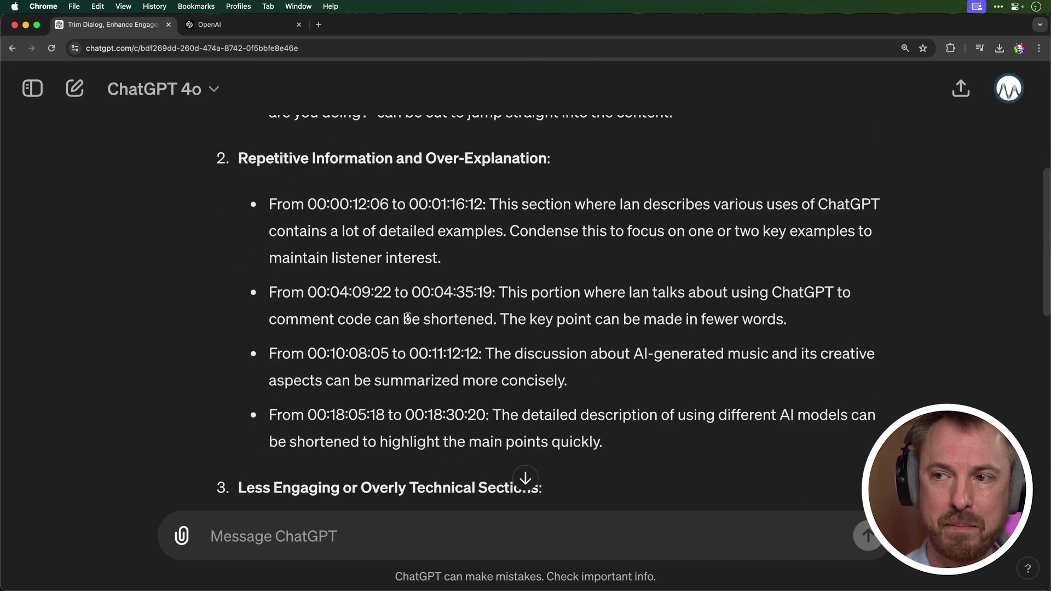
pyautogui.scroll(-5, 431, 371)
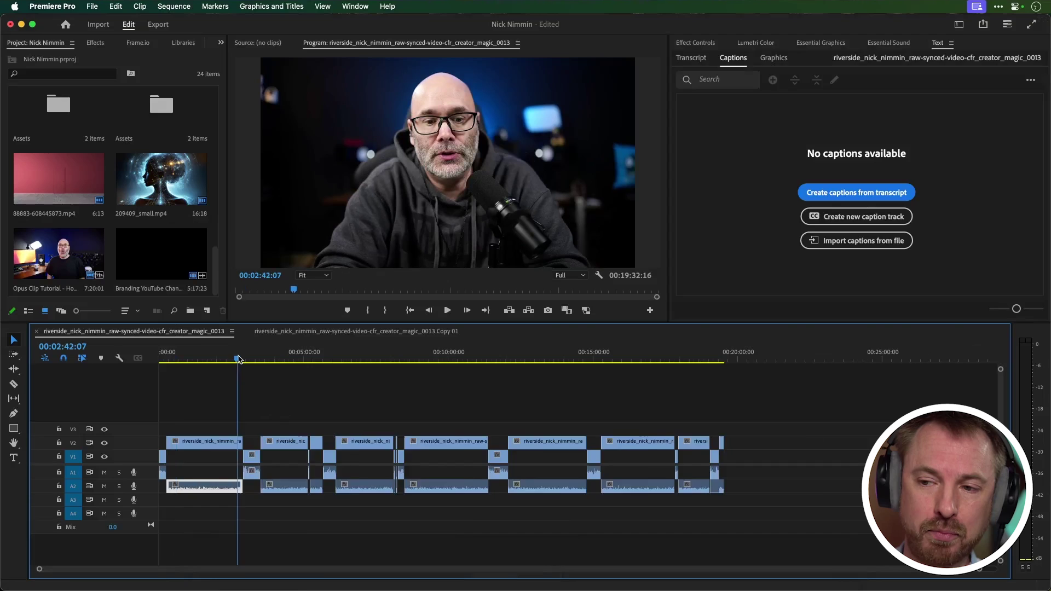
# - Cut the suggested stretches at 00:02:42:07 and 00:03:29:02 by shifting the later clips left
pyautogui.press('=')
pyautogui.press('=')
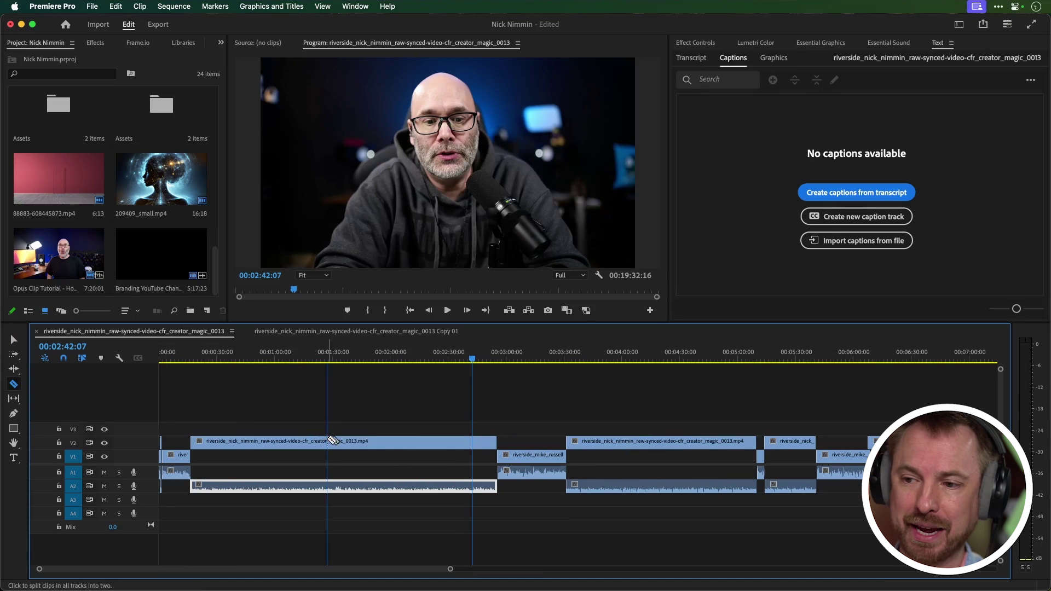
pyautogui.moveTo(353, 452); pyautogui.dragTo(285, 452)
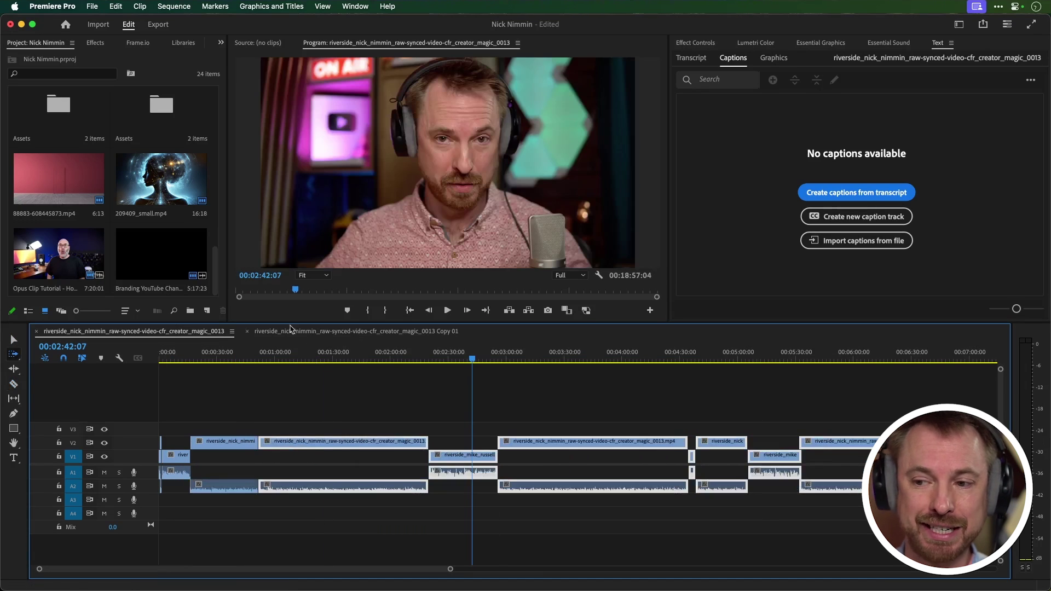
pyautogui.click(554, 357)
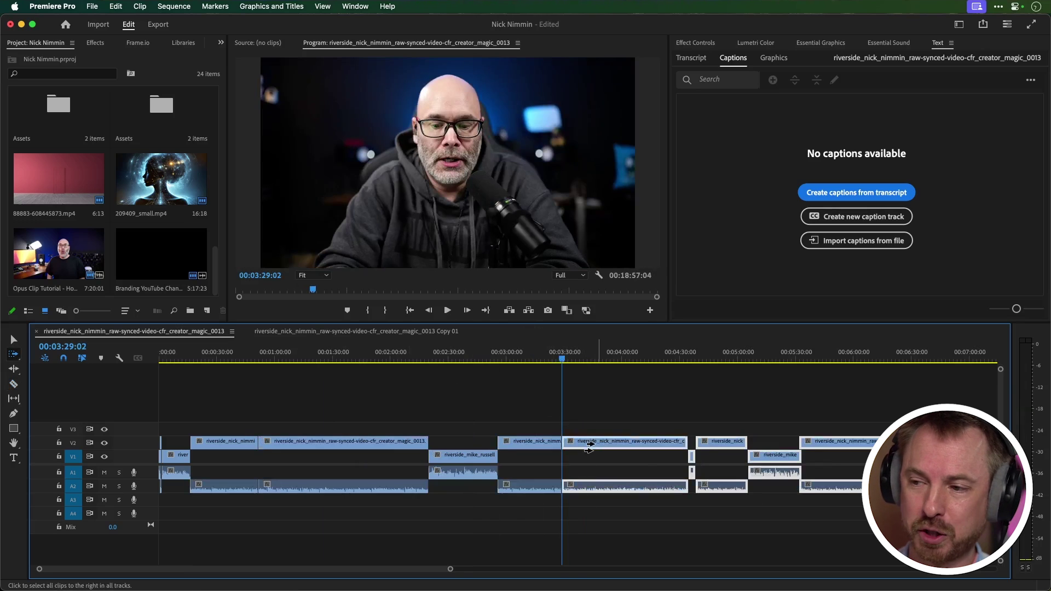
pyautogui.moveTo(590, 446); pyautogui.dragTo(554, 446)
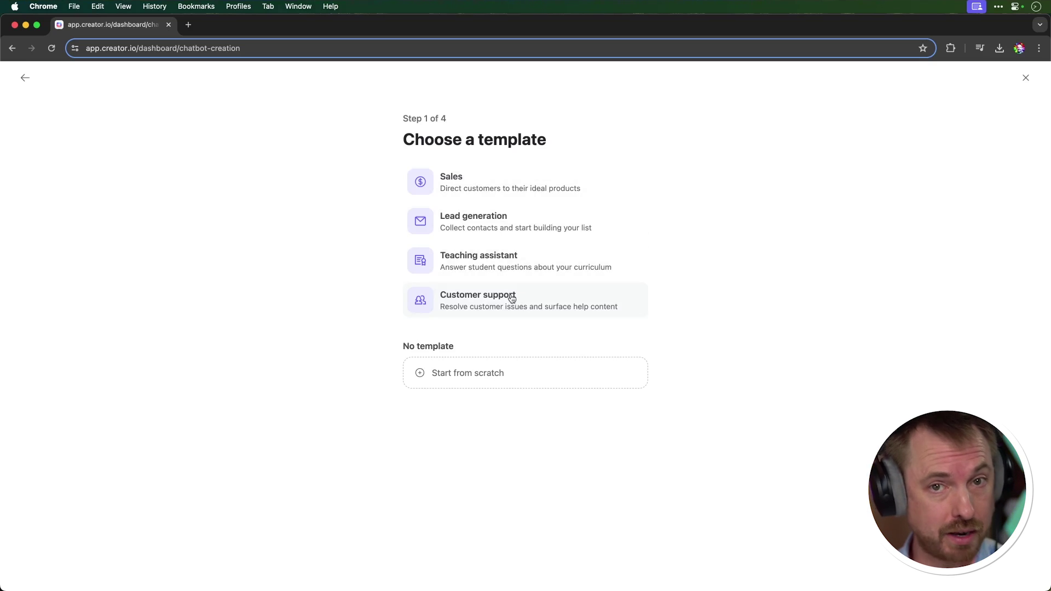
# - Start from scratch with brand Creator Magic, helping creators discover AI tools, knowledge on AI tools
pyautogui.click(480, 388)
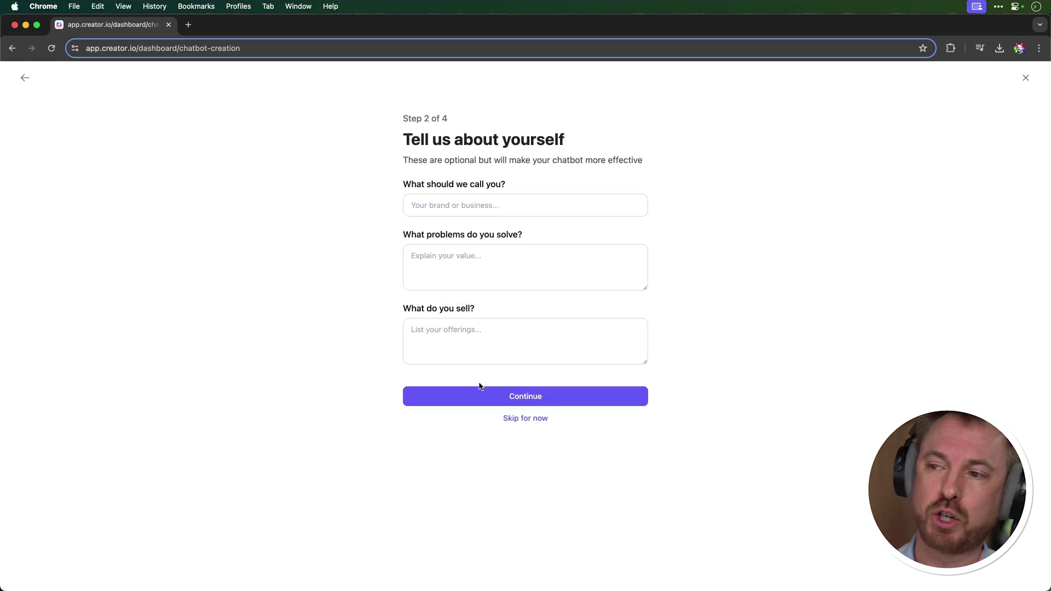
pyautogui.click(477, 200)
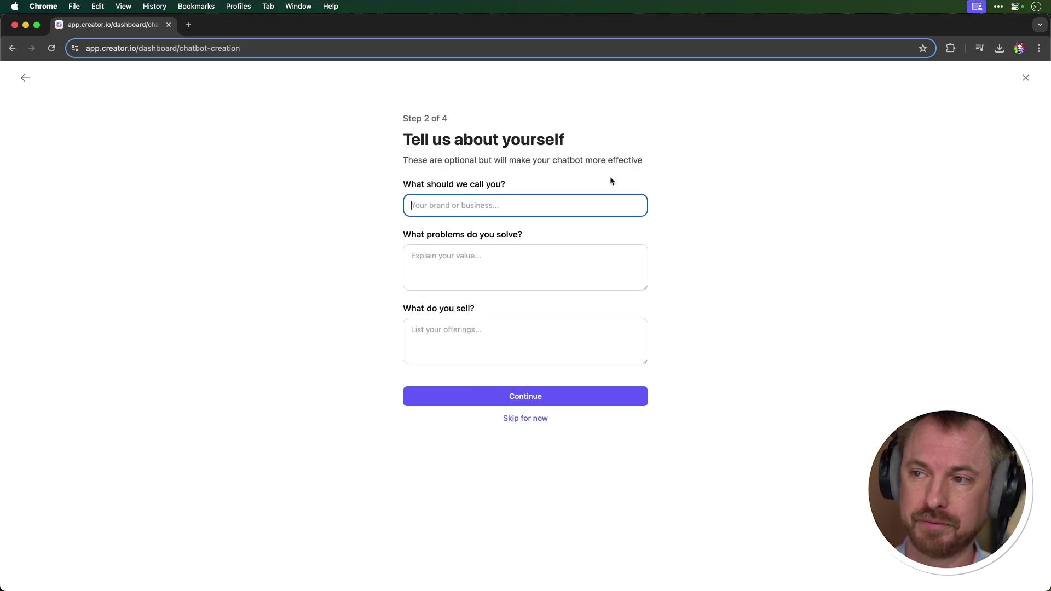
pyautogui.write('Creator Magic')
pyautogui.press('Tab')
pyautogui.write('I help content creators discover amazing AI tools.')
pyautogui.press('Tab')
pyautogui.write('Knowledge on AI tools.')
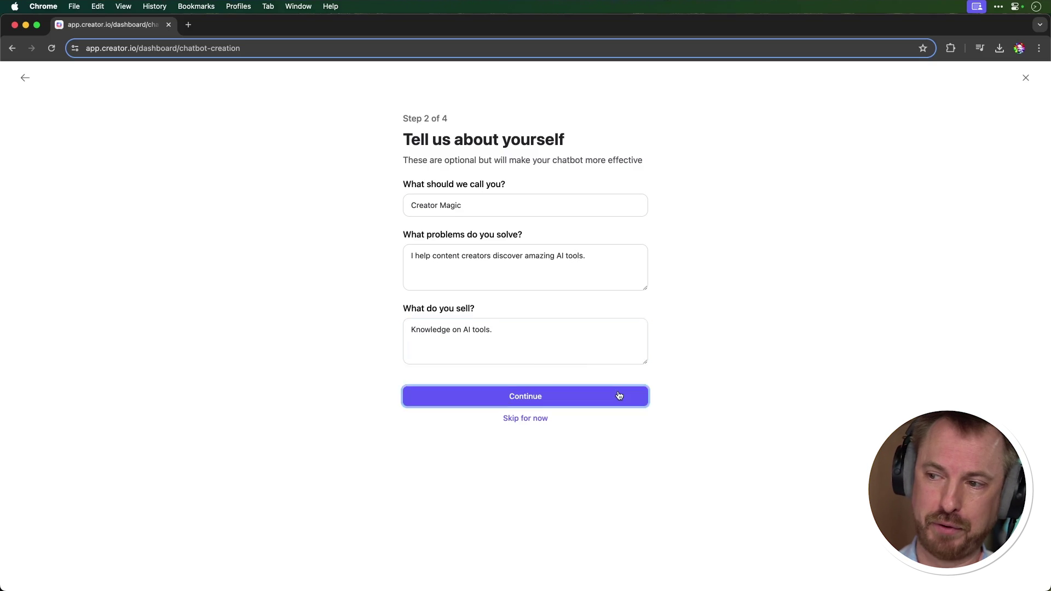
pyautogui.click(617, 396)
# - Name the chatbot Creator Magic and make user messages pale yellow
pyautogui.click(437, 195)
pyautogui.write('Creator ')
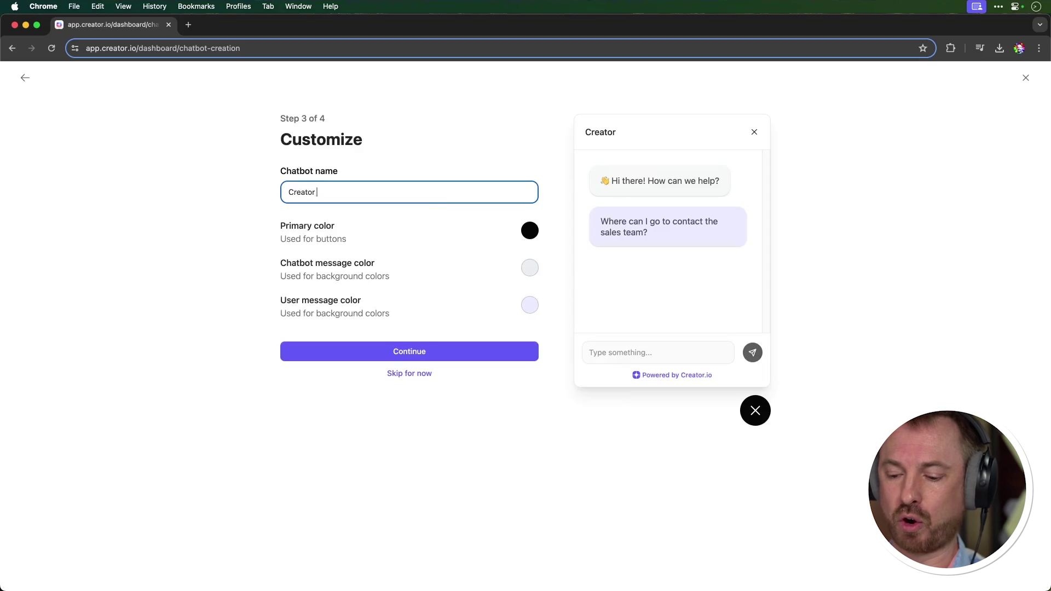
pyautogui.write('Magic')
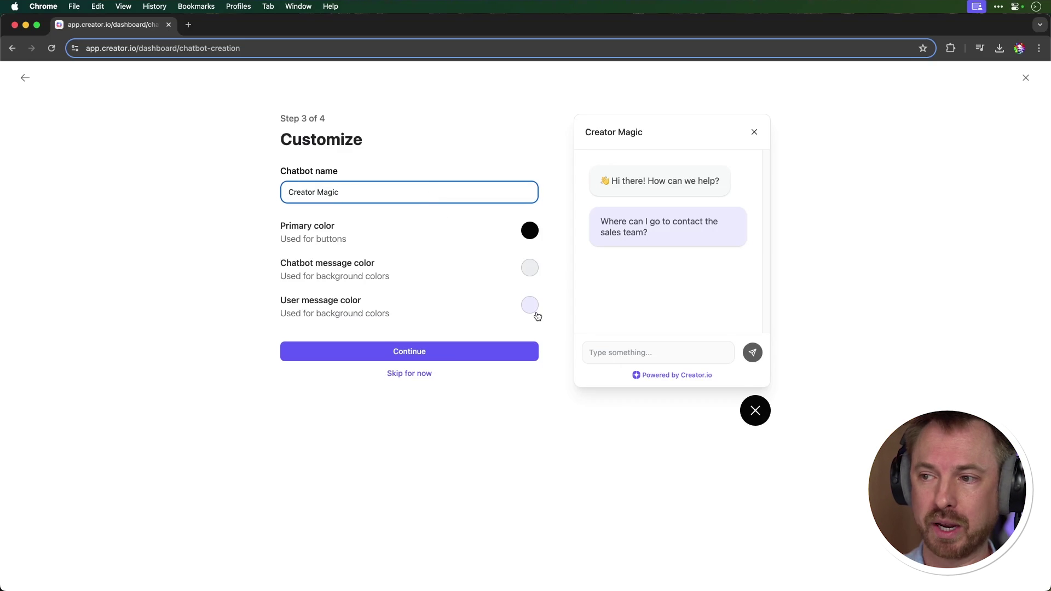
pyautogui.click(537, 313)
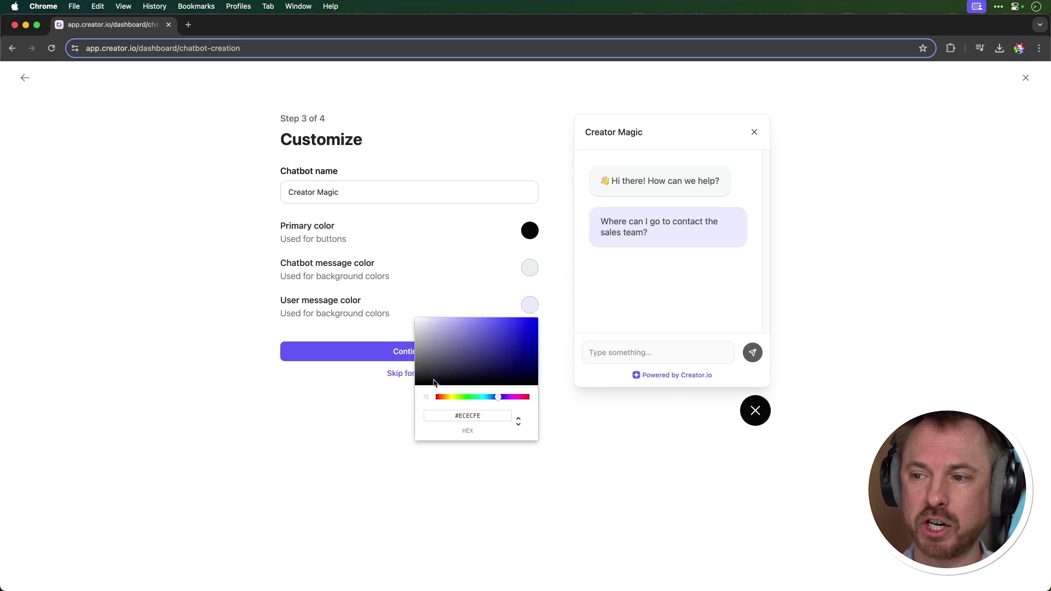
pyautogui.moveTo(435, 397); pyautogui.dragTo(449, 396)
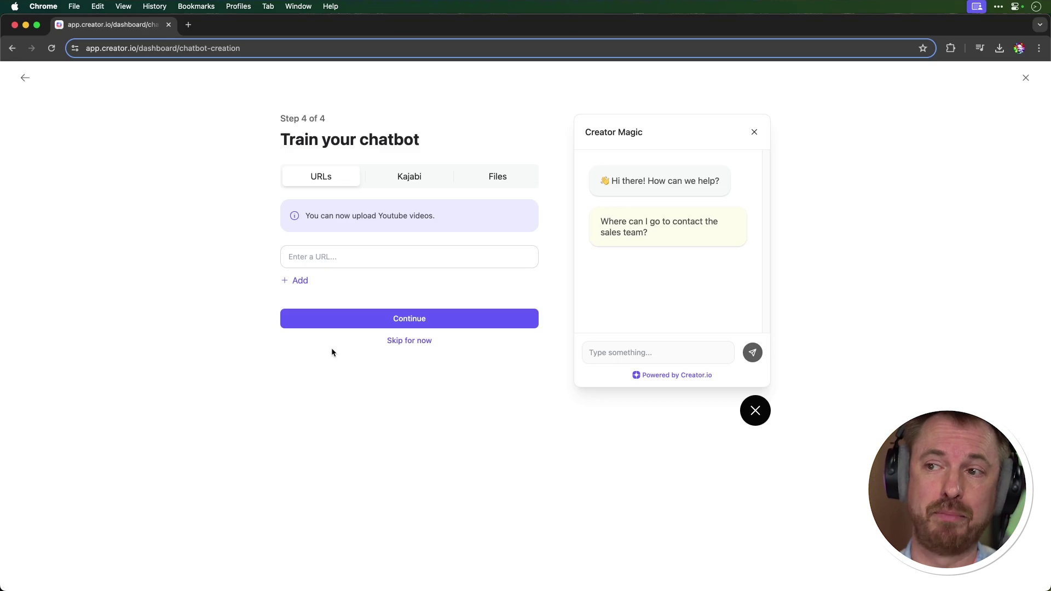
# - Check the Files training option, then open the AI Tools Weekly Roundup playlist for video links
pyautogui.click(497, 185)
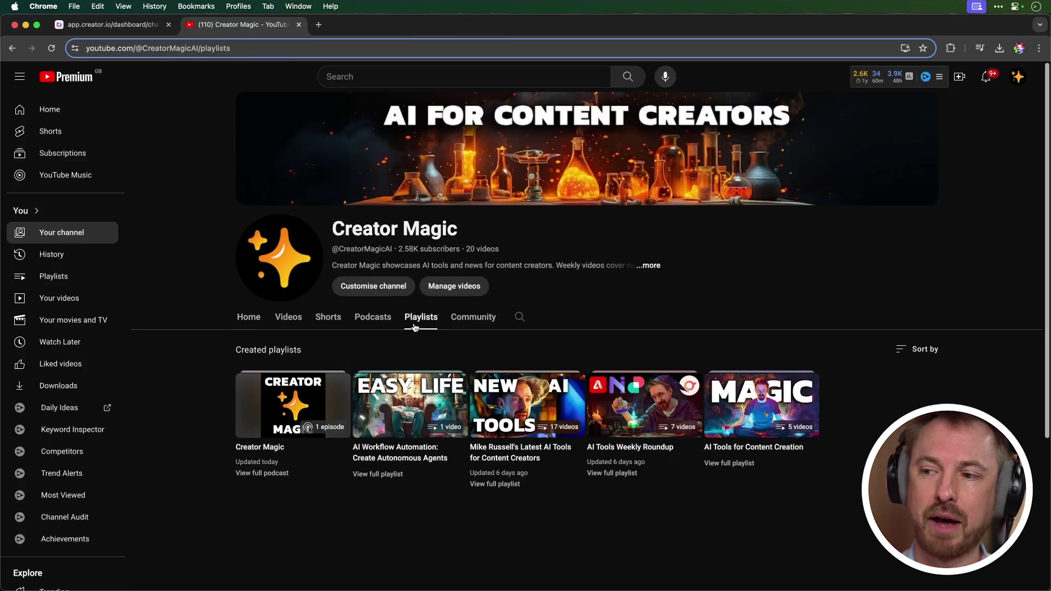
pyautogui.click(646, 419)
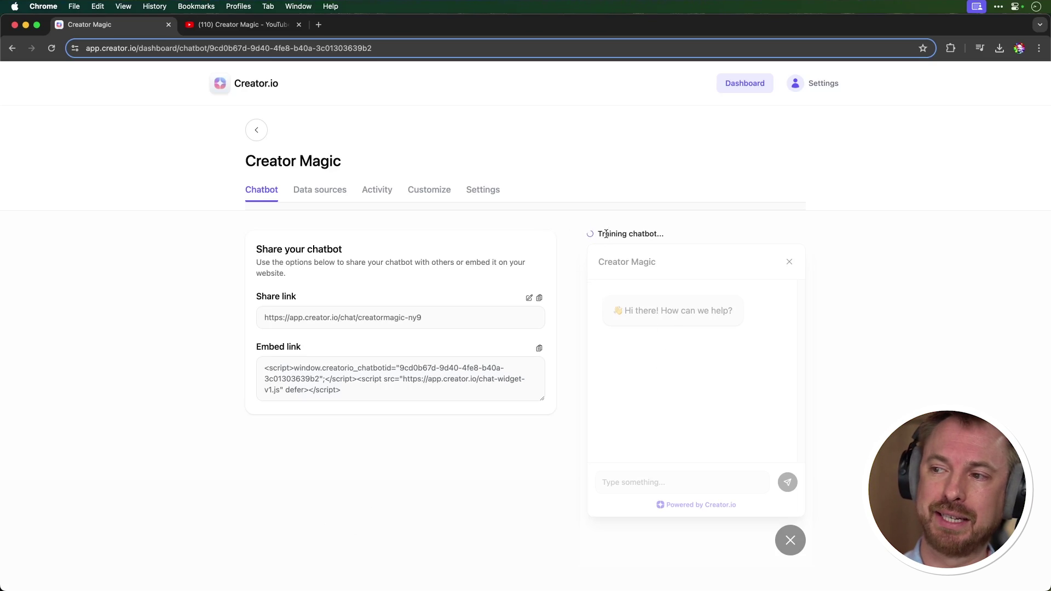
# - Open the Data sources tab listing the seven trained YouTube videos
pyautogui.moveTo(598, 237); pyautogui.dragTo(666, 240)
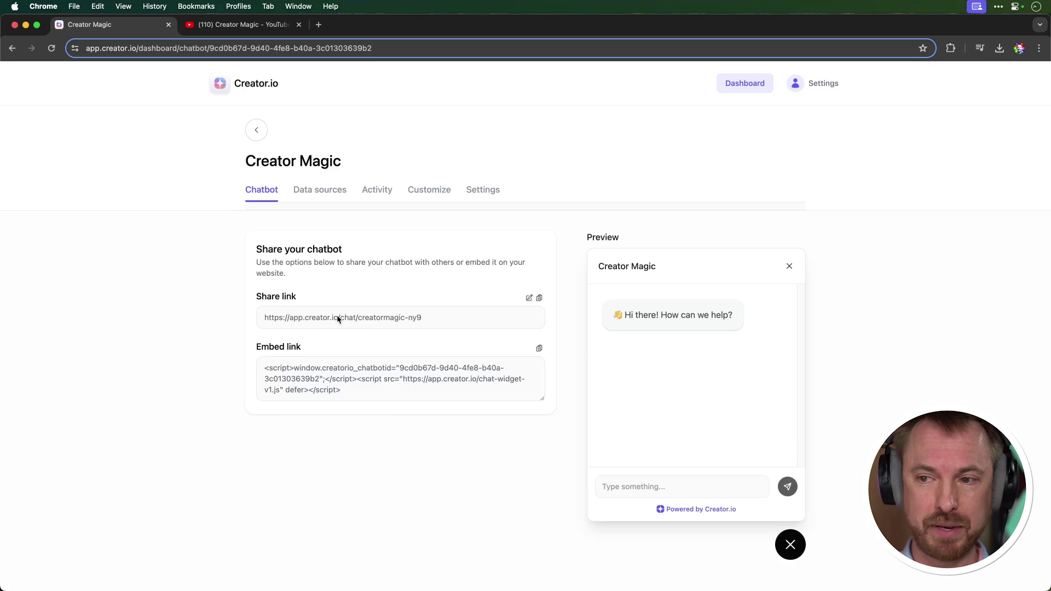
pyautogui.click(301, 186)
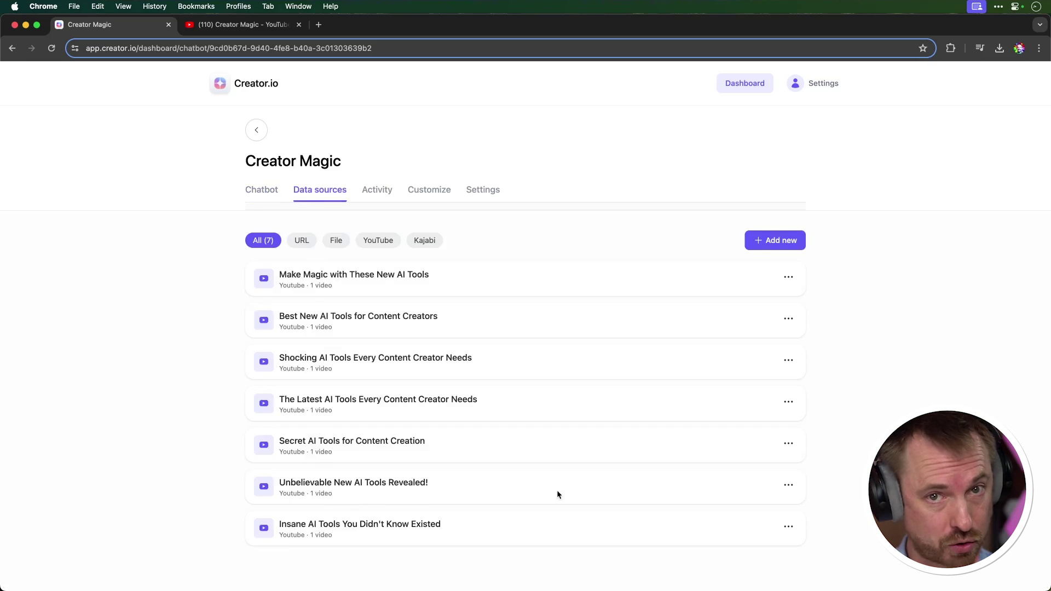
# - Review the chatbot's Activity, Customize and Settings tabs
pyautogui.click(391, 200)
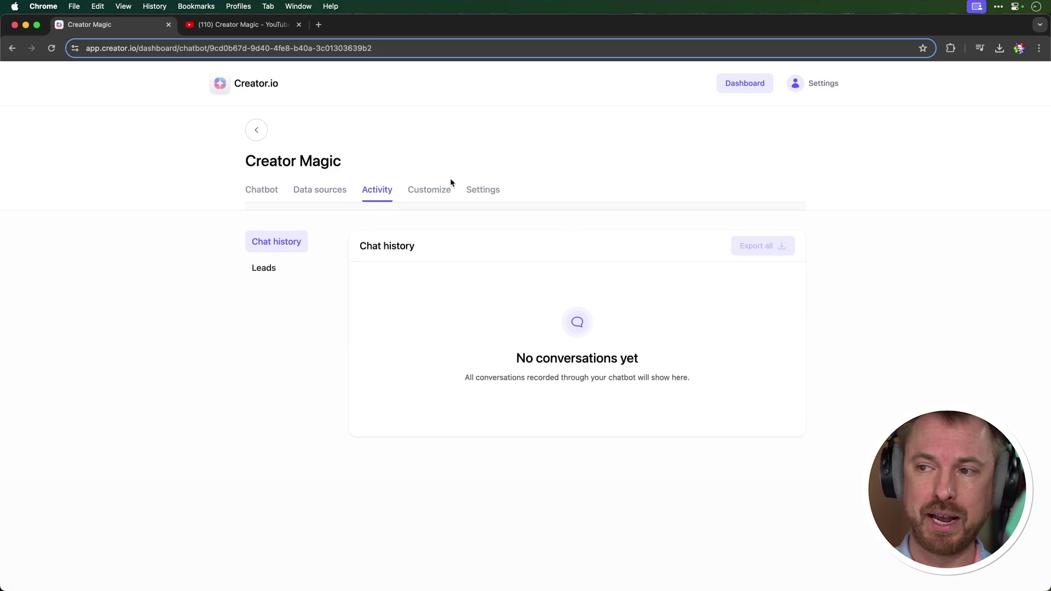
pyautogui.click(438, 190)
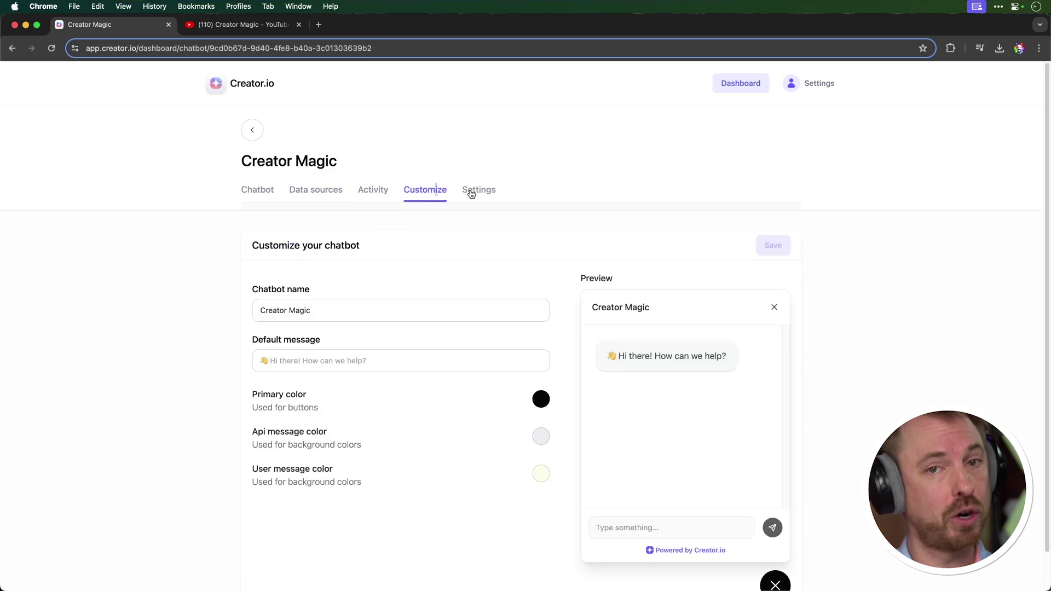
pyautogui.click(470, 195)
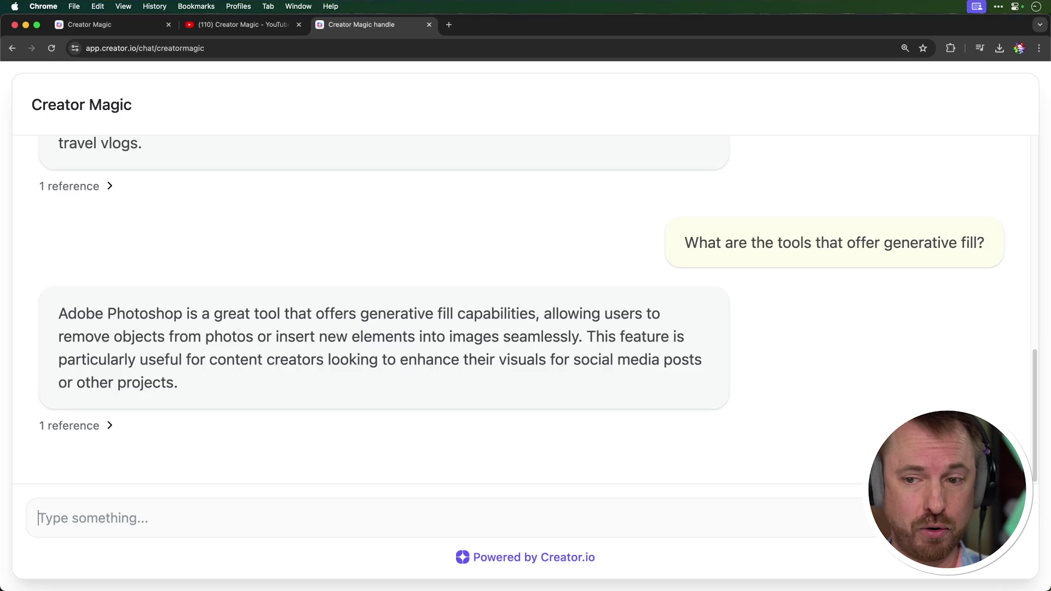
# - Expand the '1 reference' under the generative fill answer to show the cited YouTube video
pyautogui.click(88, 426)
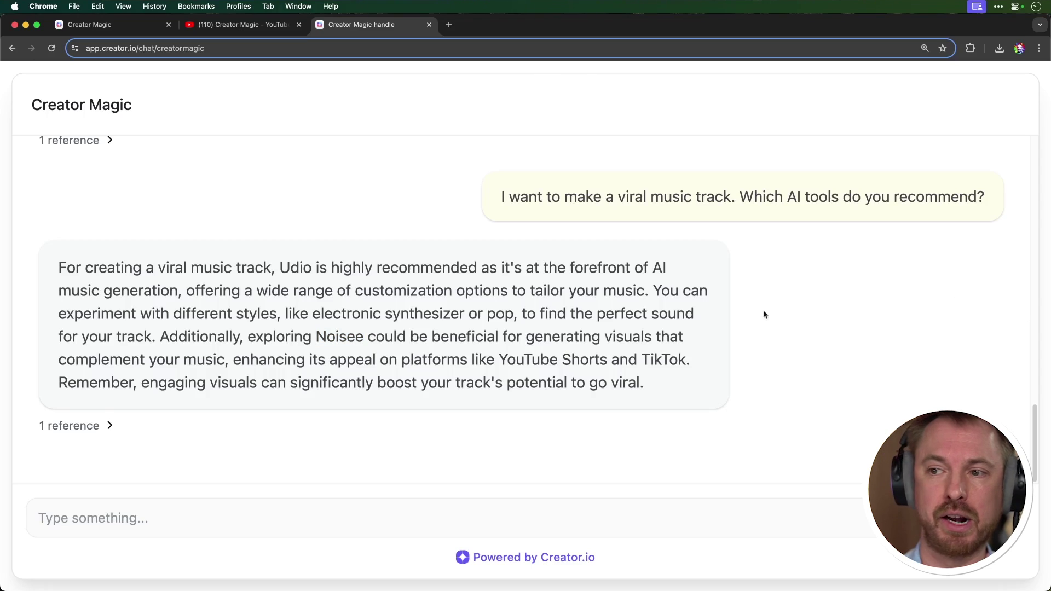
# - Highlight Udio and Noisee in the answer and expand its cited YouTube reference
pyautogui.doubleClick(298, 268)
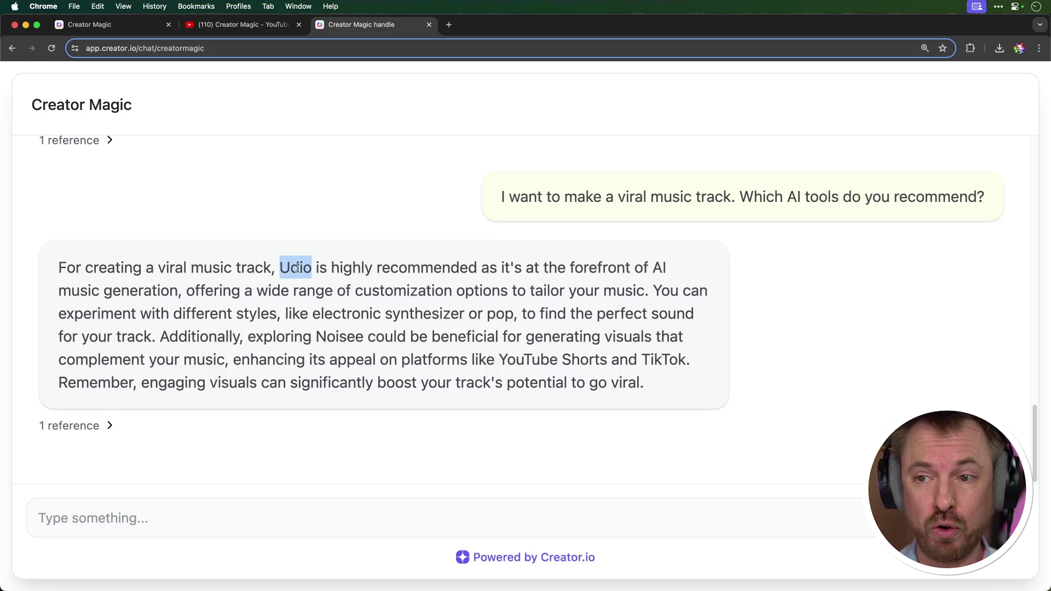
pyautogui.doubleClick(336, 337)
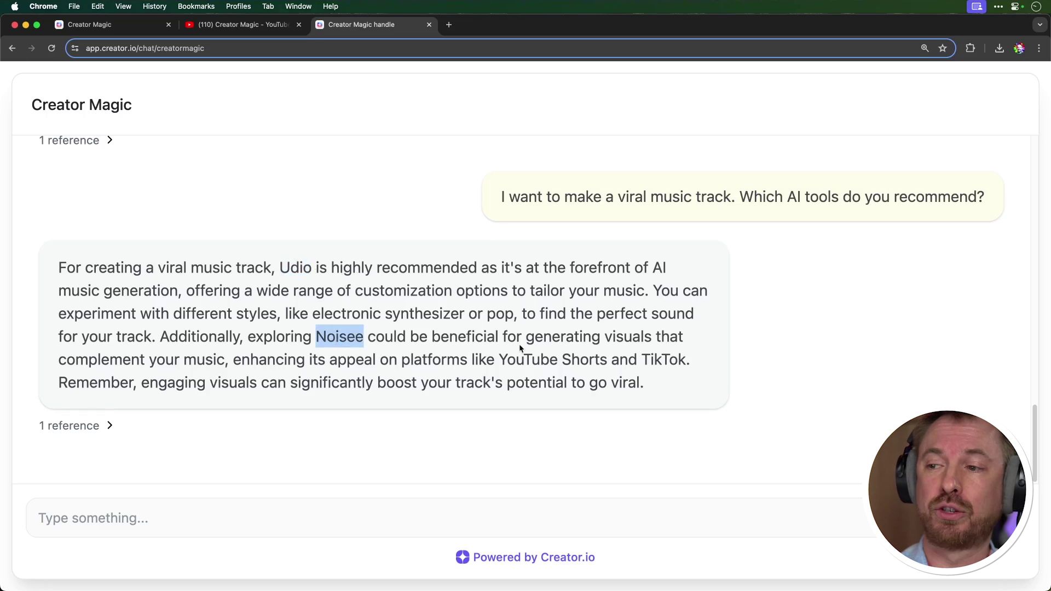
pyautogui.click(131, 427)
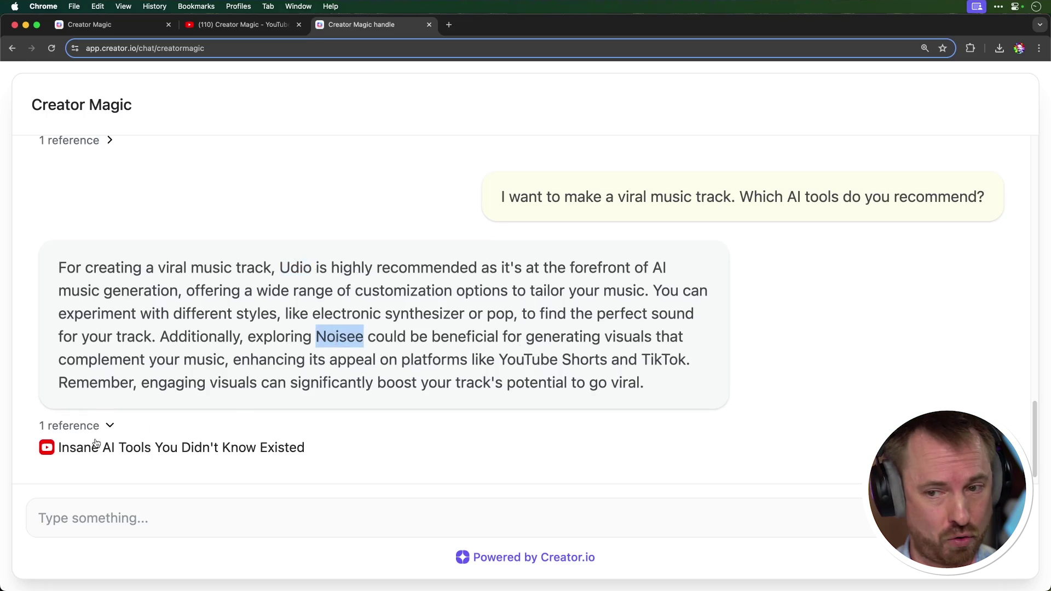